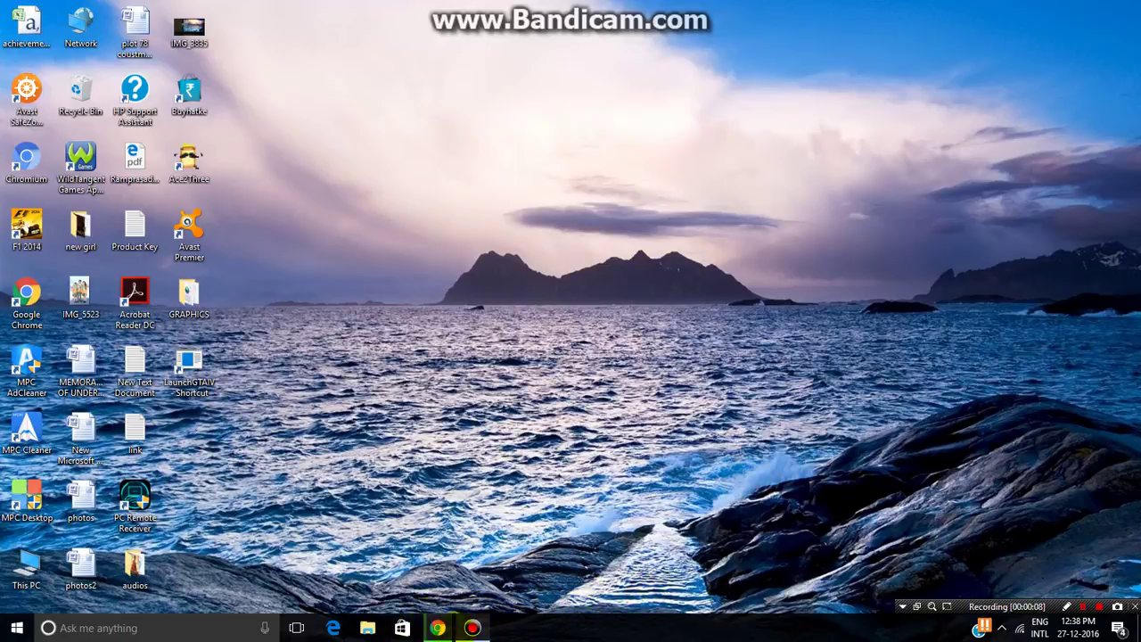
Bring the Chrome window back into view and pause the win64.zip download.
left_click(437, 627)
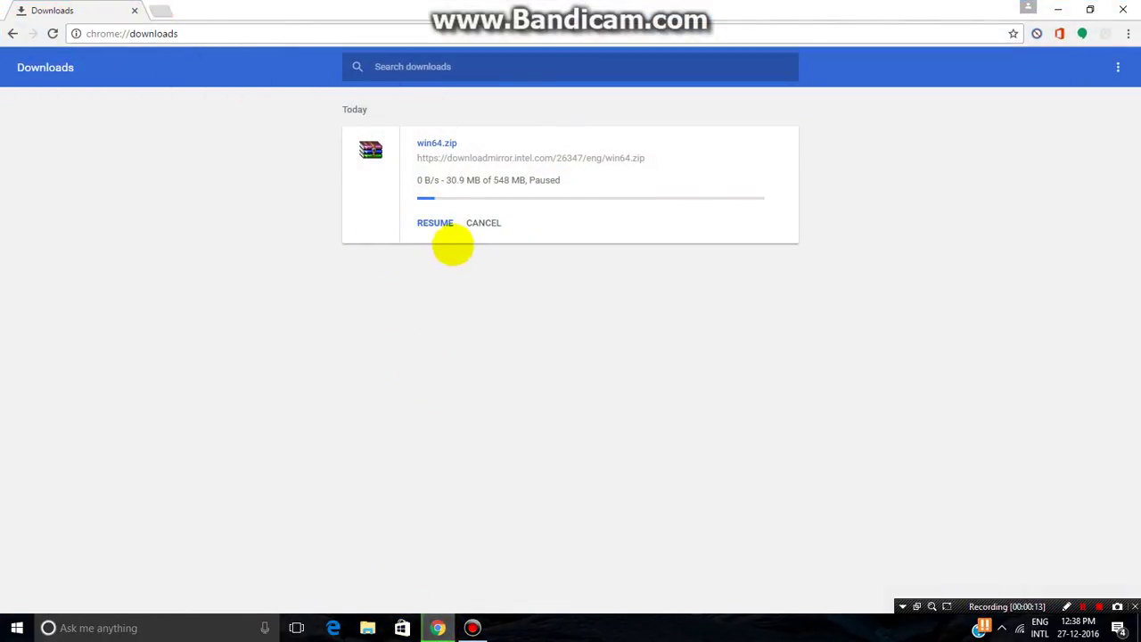
left_click(436, 223)
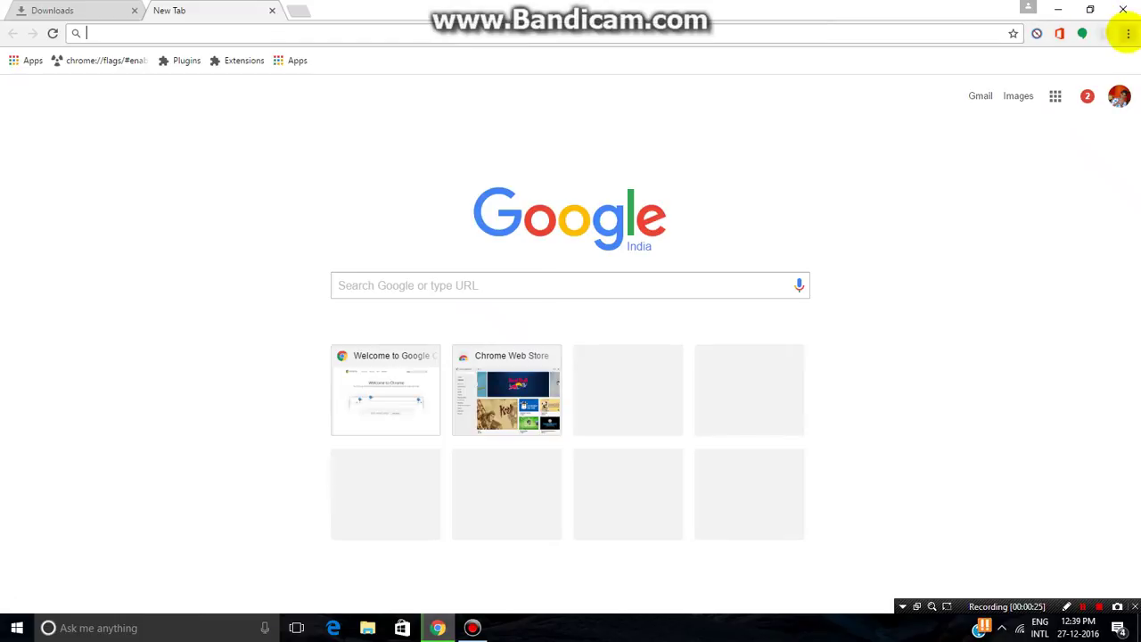
Show Chrome's advanced settings and toggle the navigation-error, page-prediction and usage-statistics Privacy options.
left_click(1128, 33)
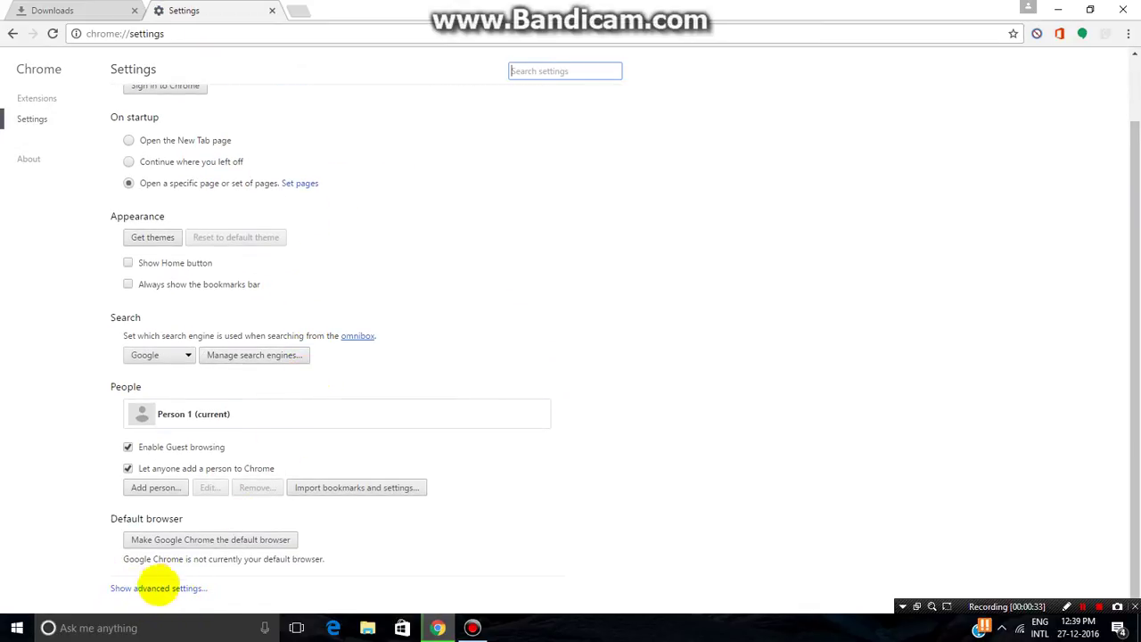
left_click(156, 588)
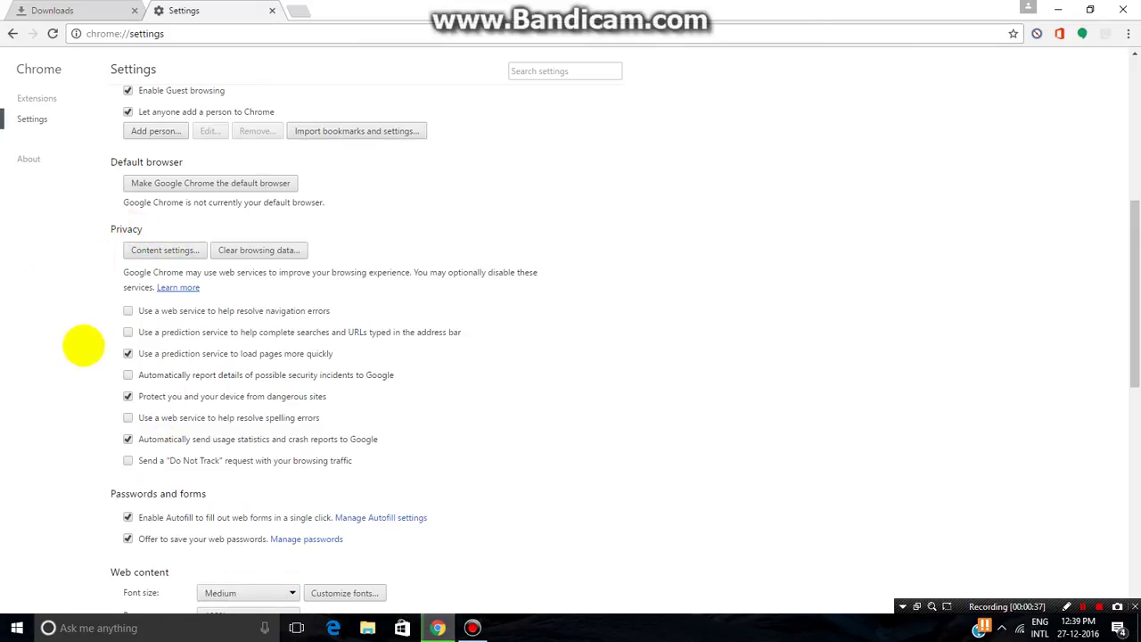
left_click(127, 311)
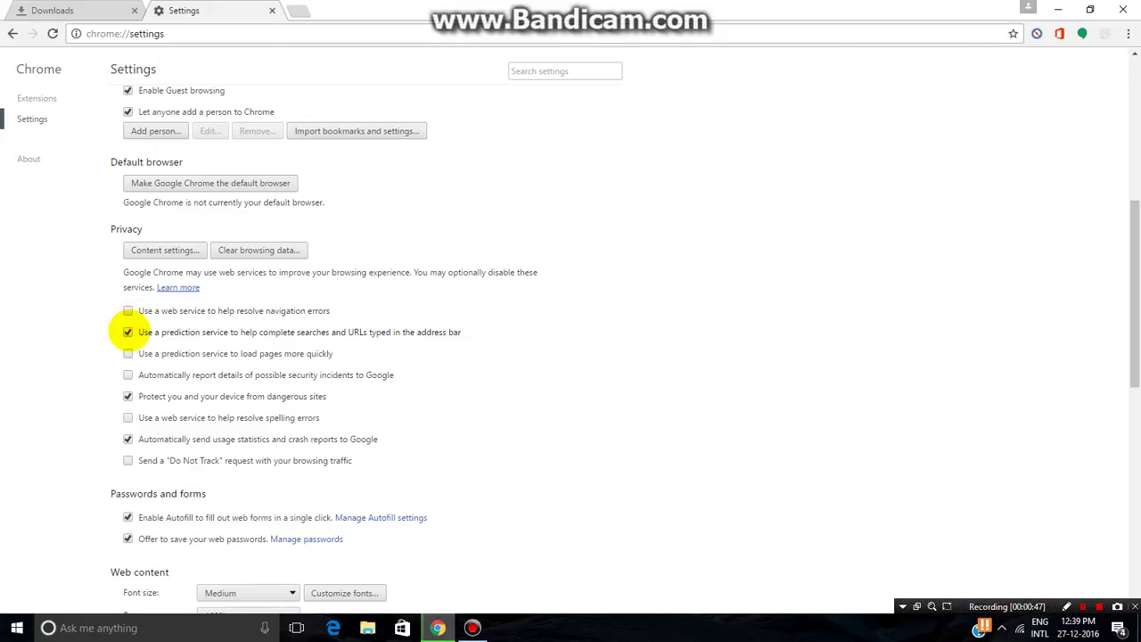
left_click(127, 353)
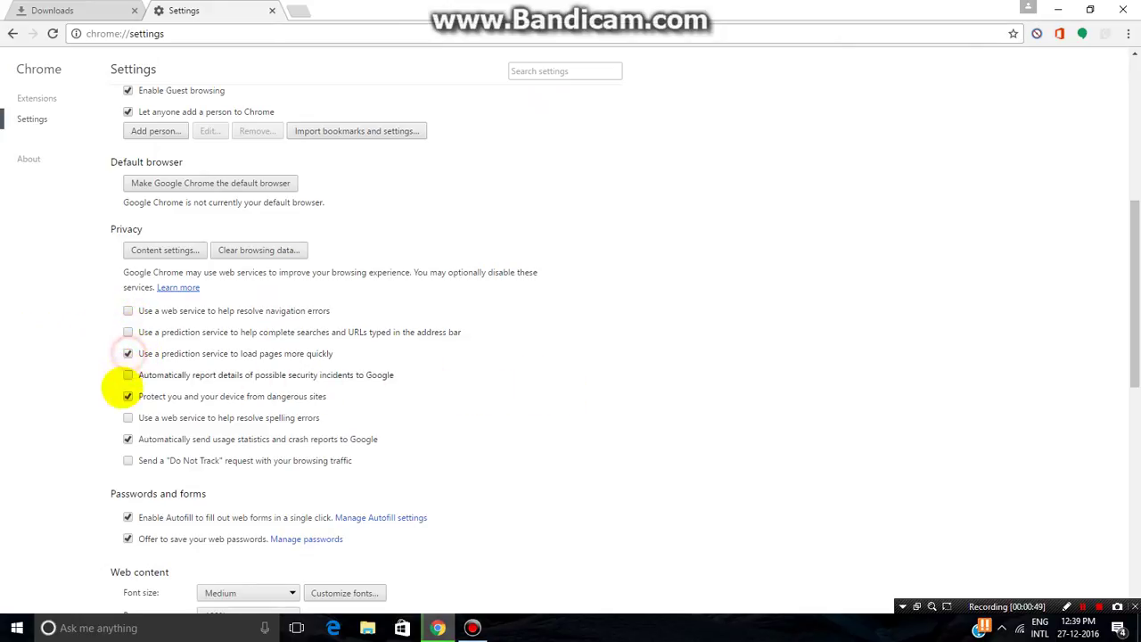
left_click(131, 438)
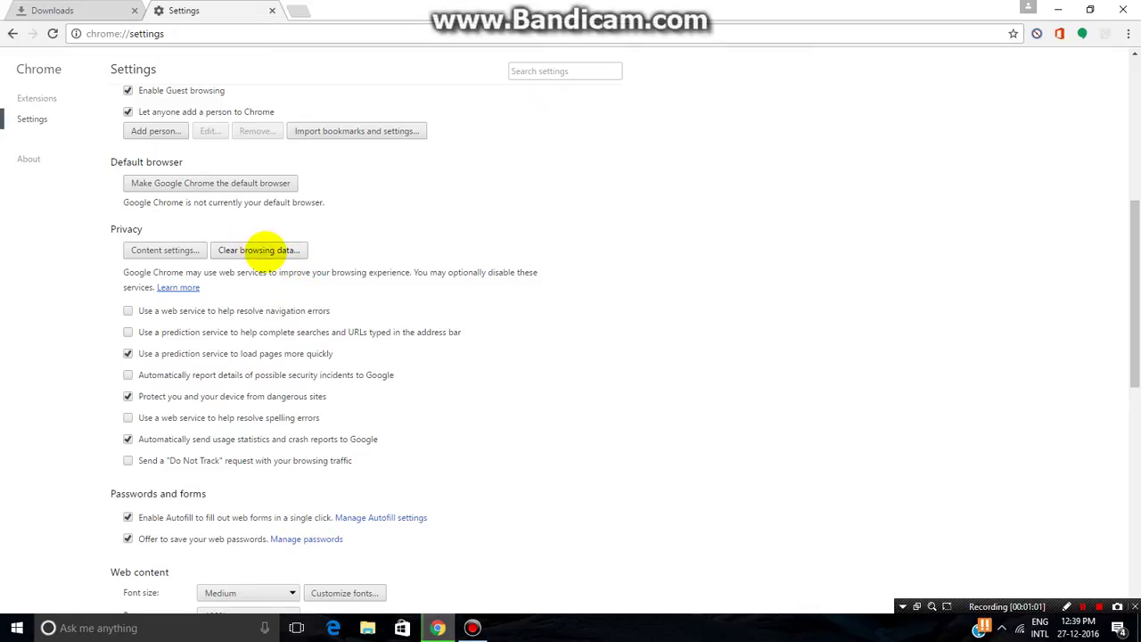
Clear browsing data from the beginning of time, excluding Media licenses.
left_click(265, 249)
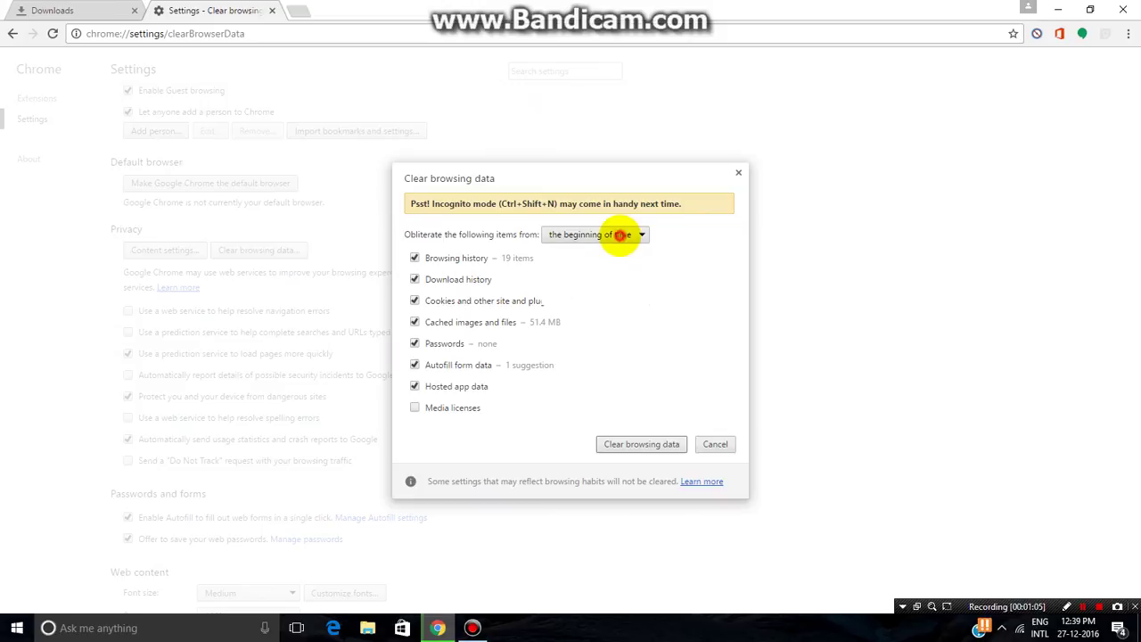
left_click(621, 235)
left_click(606, 298)
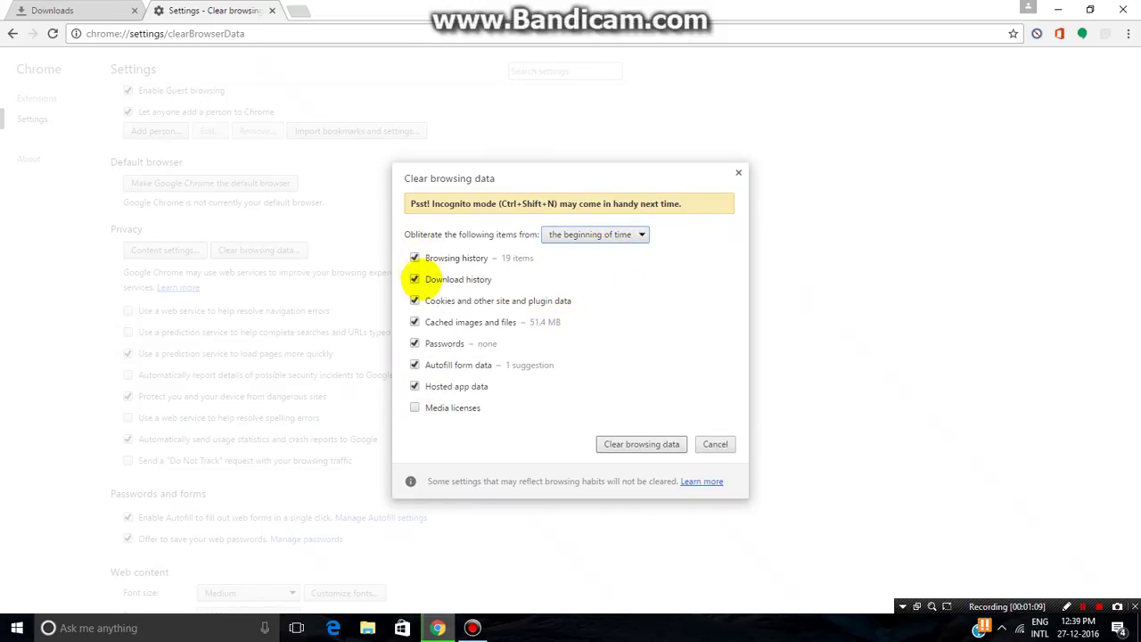
left_click(414, 408)
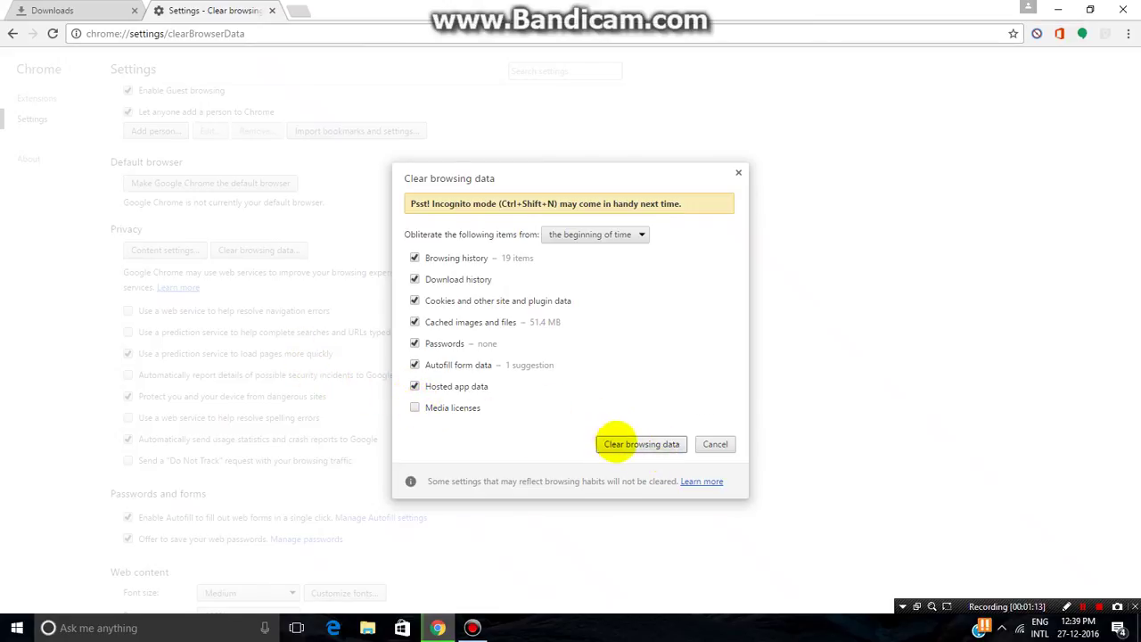
left_click(630, 444)
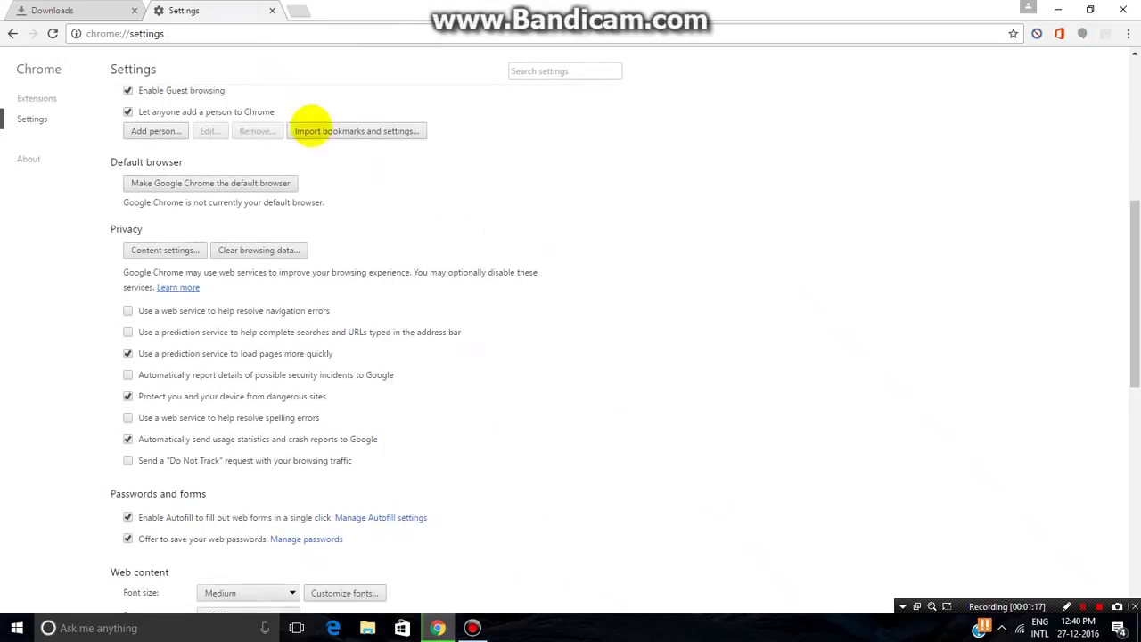
Close Settings and disable the Widevine Content Decryption Module and Native Client plugins on chrome://plugins.
left_click(272, 10)
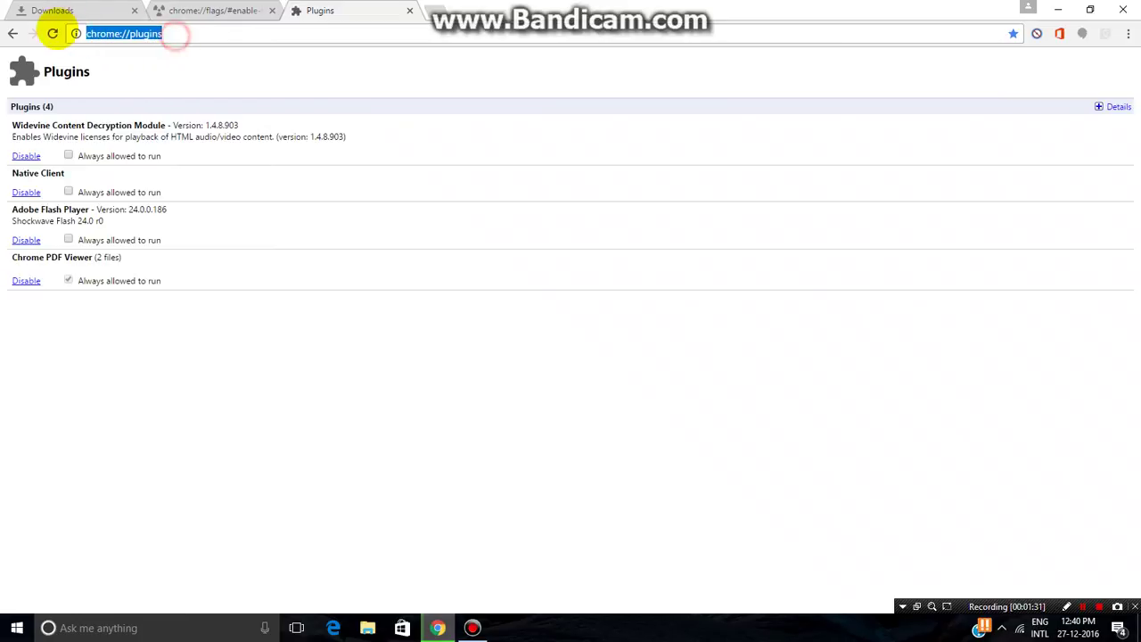
left_click_drag(208, 33, 125, 36)
left_click(183, 33)
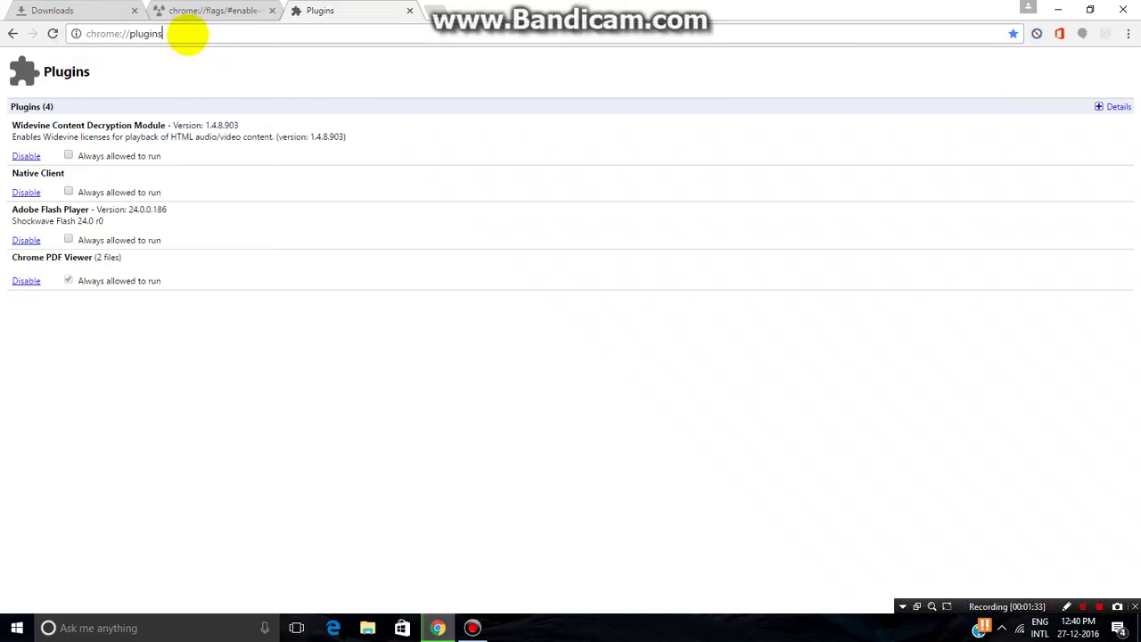
left_click(157, 432)
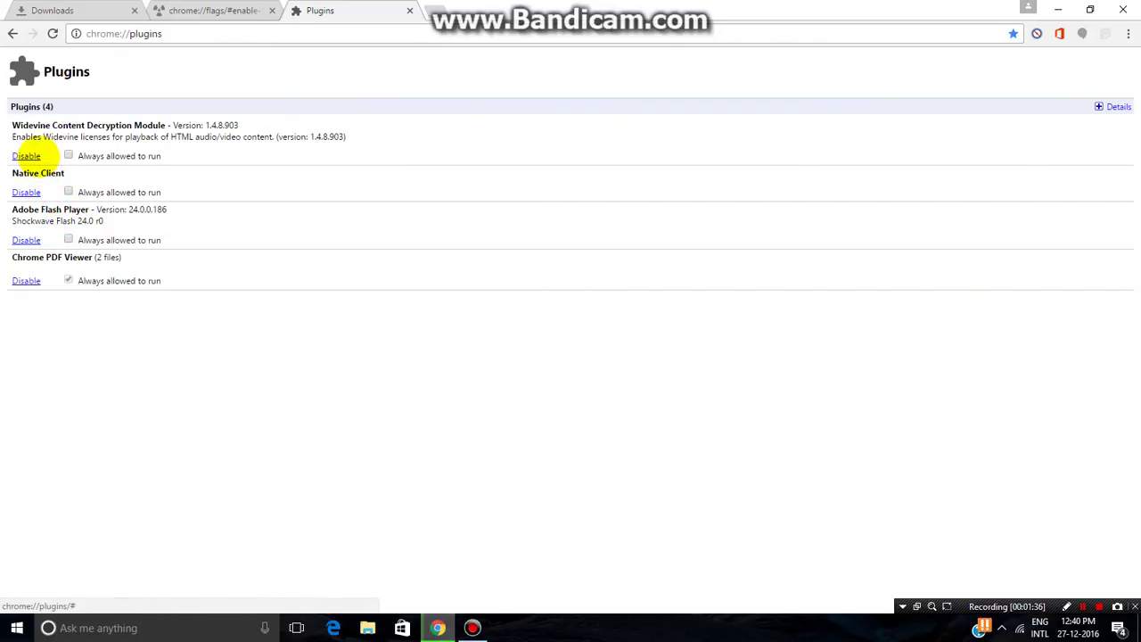
left_click(25, 156)
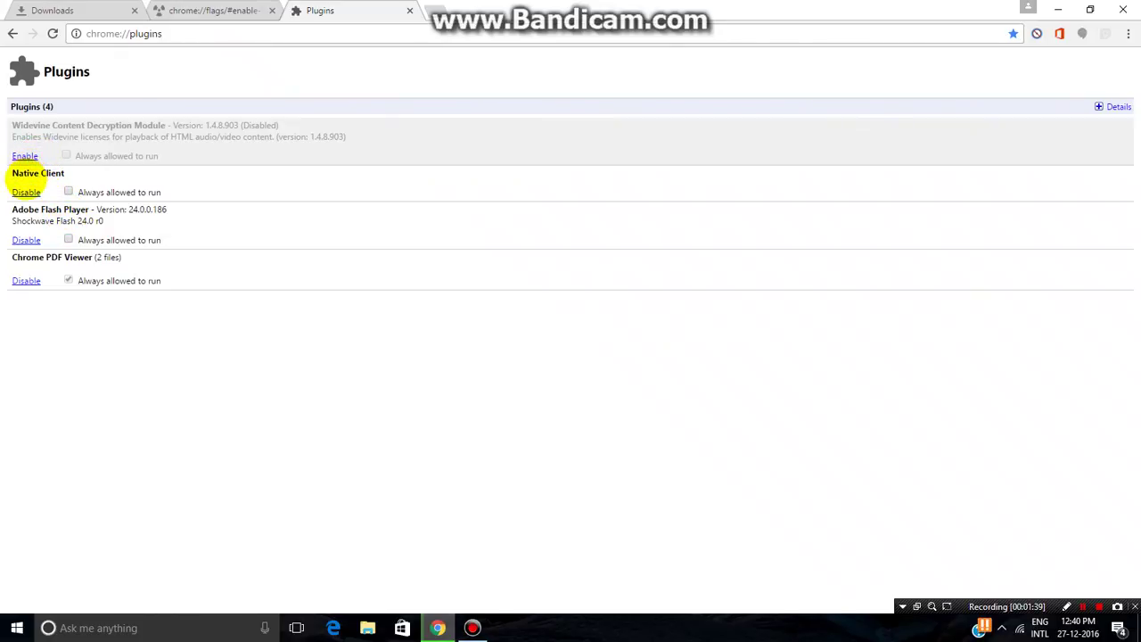
left_click(25, 192)
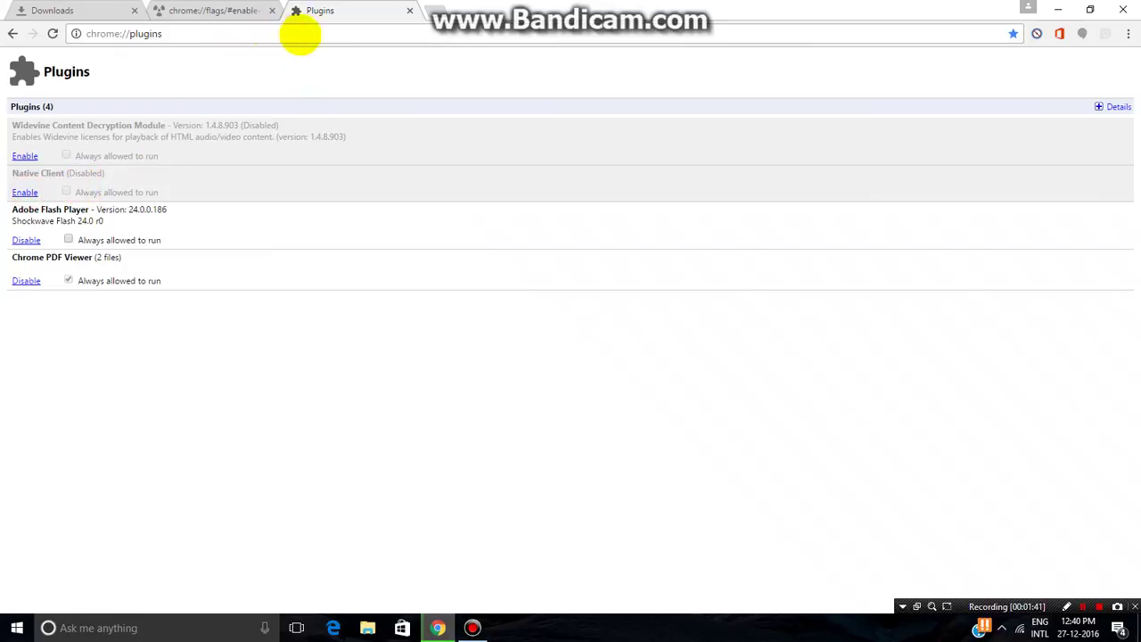
Close the Plugins tab and open the Extensions page in a new tab.
left_click(411, 10)
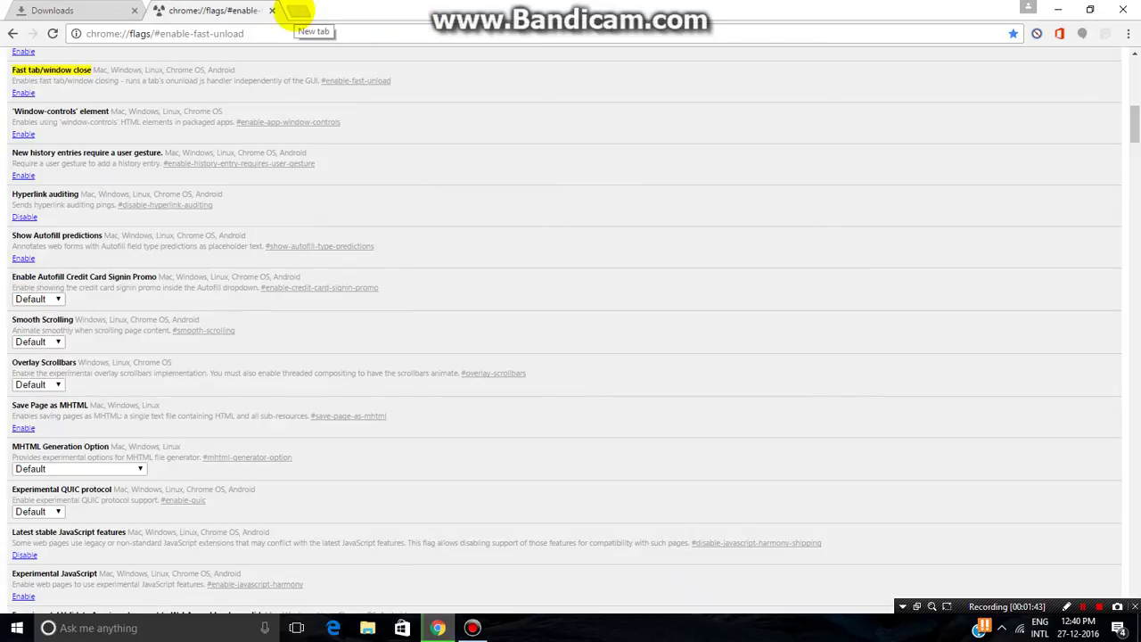
left_click(297, 10)
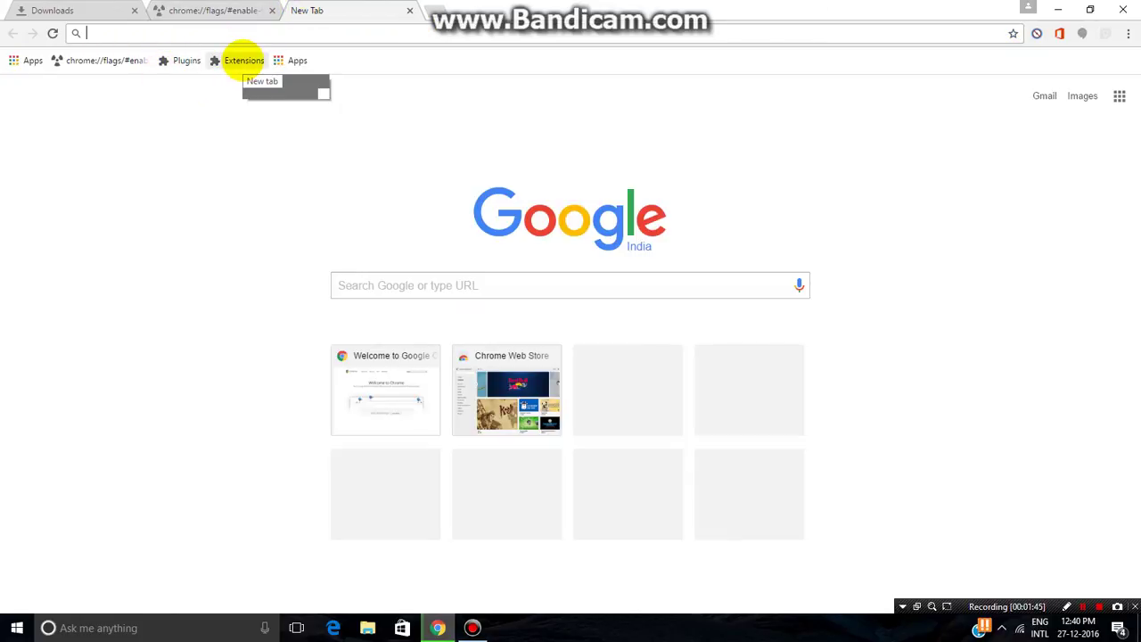
left_click(243, 60)
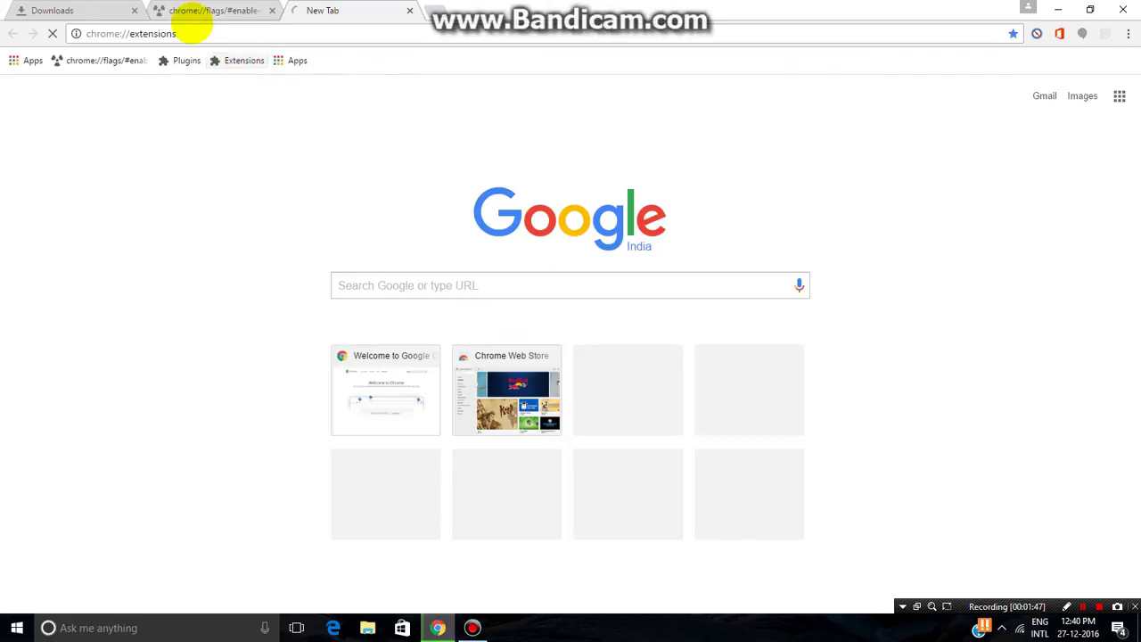
left_click(214, 28)
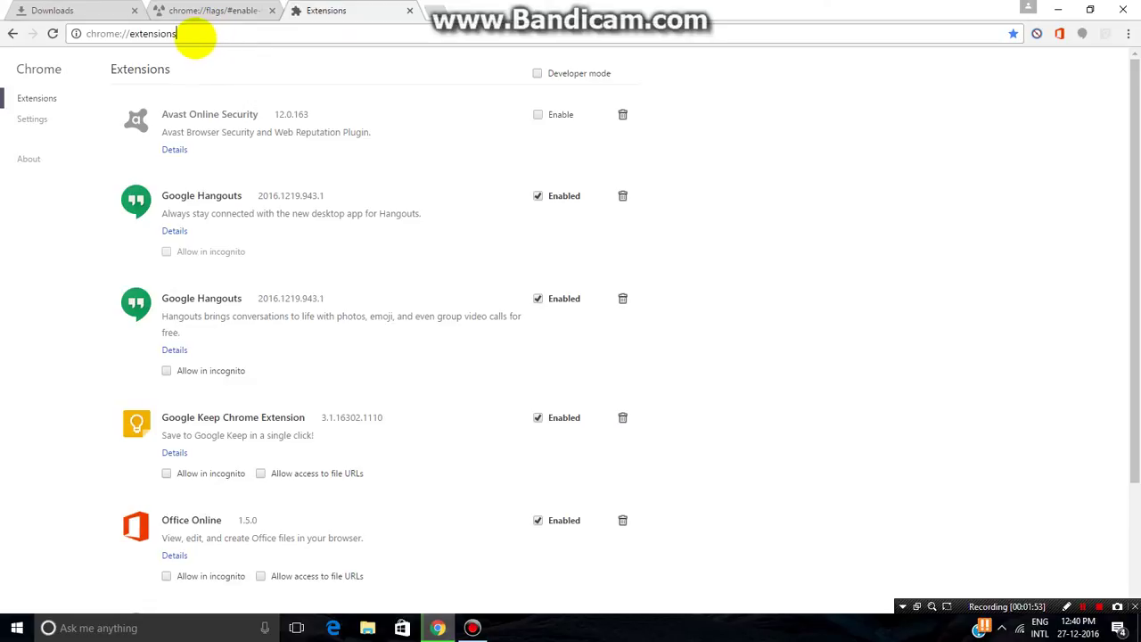
left_click_drag(196, 37, 92, 46)
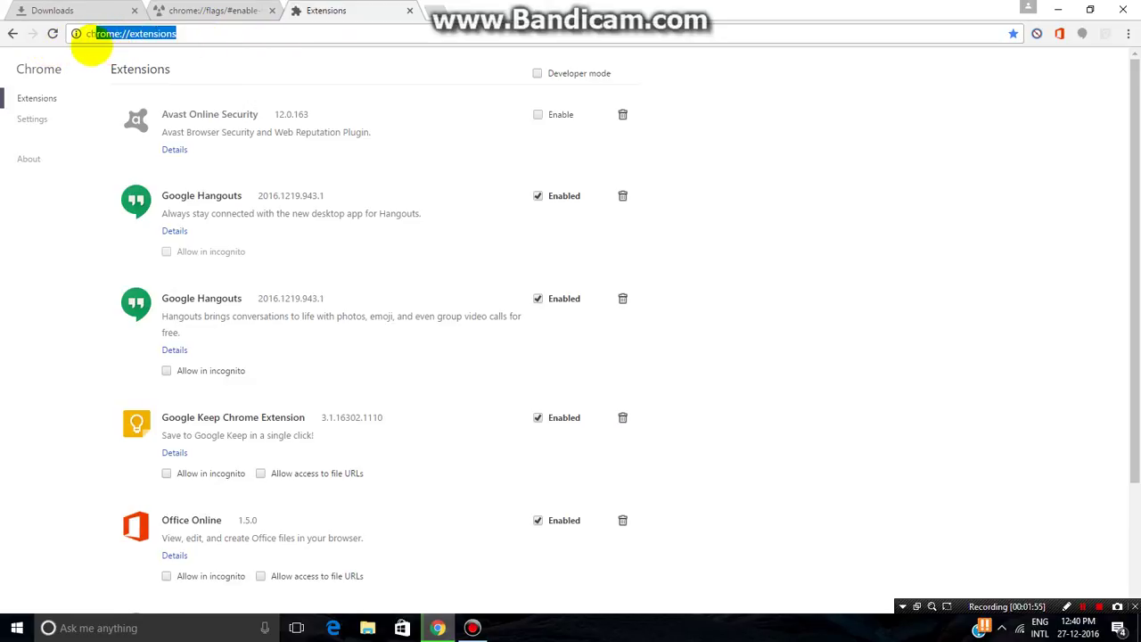
left_click(208, 43)
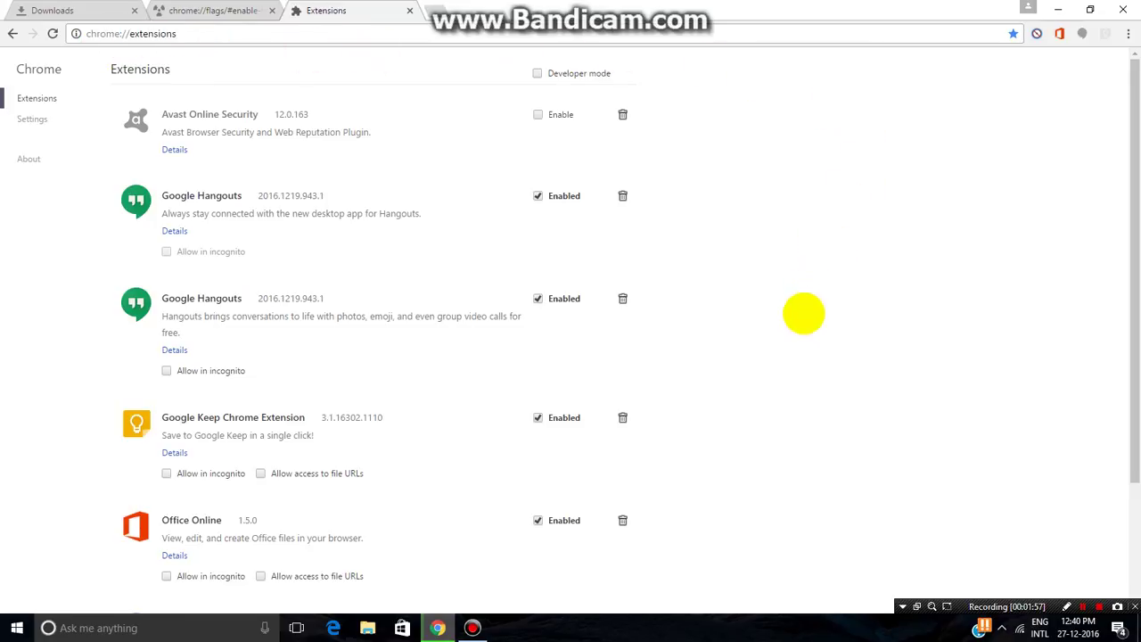
scroll(749, 196, "down", 1)
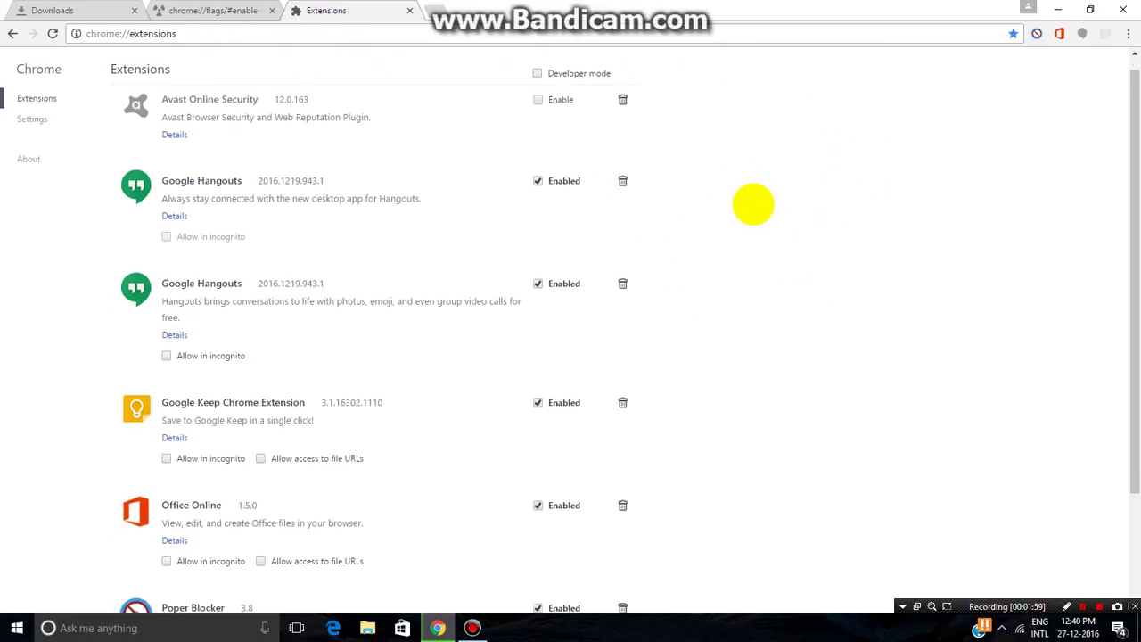
scroll(746, 215, "up", 1)
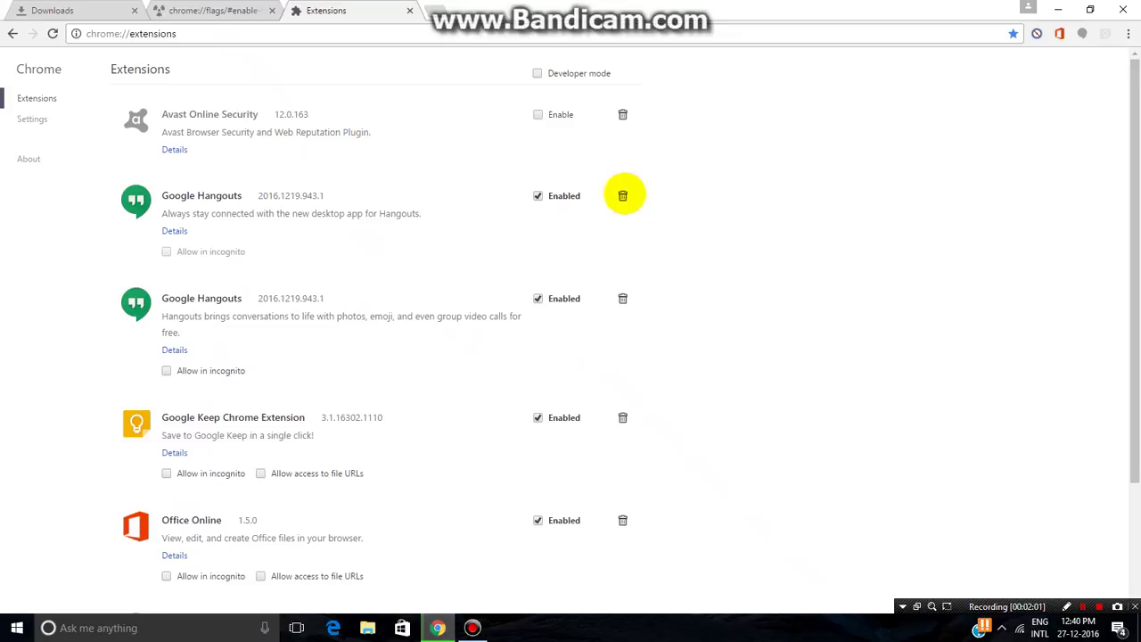
Remove both Google Hangouts extensions and the Google Keep Chrome Extension.
left_click(622, 196)
left_click(587, 148)
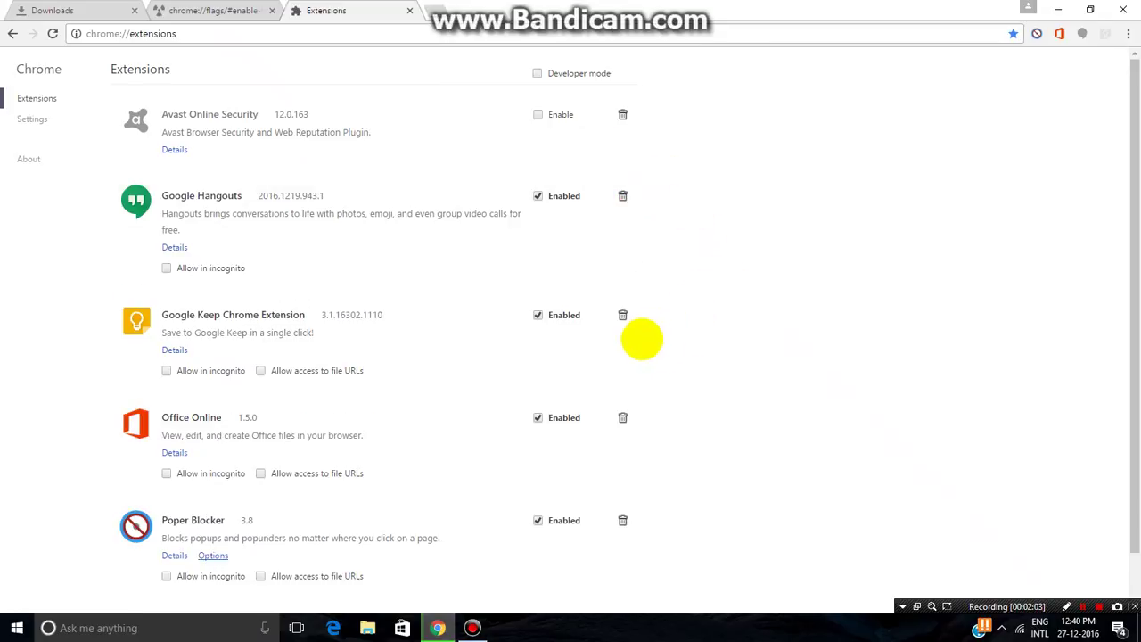
left_click(622, 195)
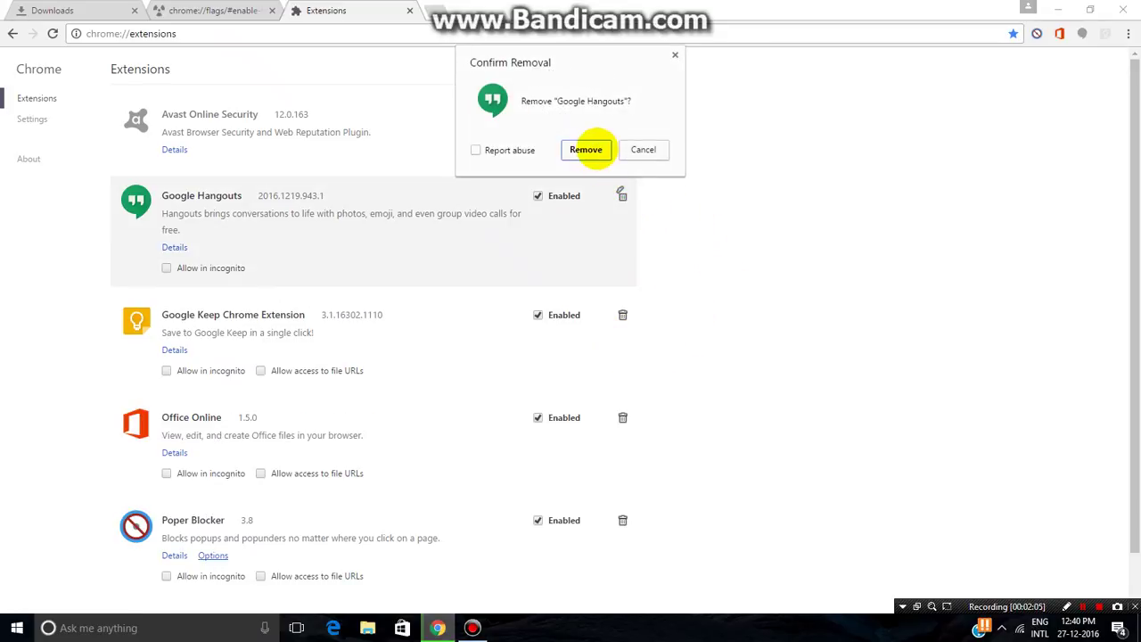
left_click(594, 148)
left_click(622, 195)
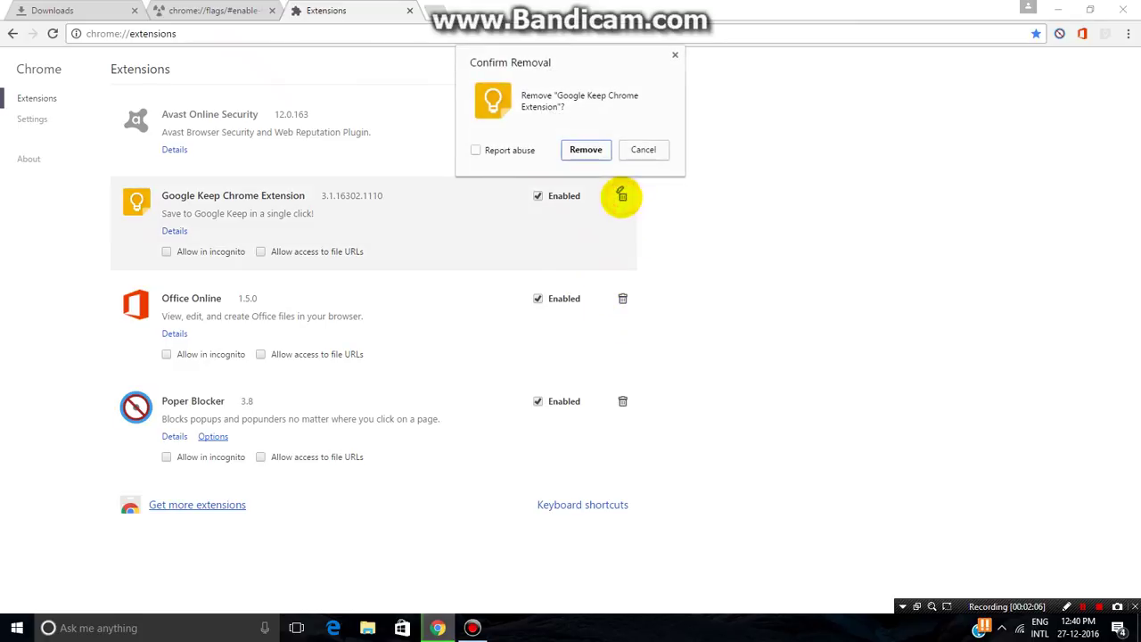
left_click(587, 150)
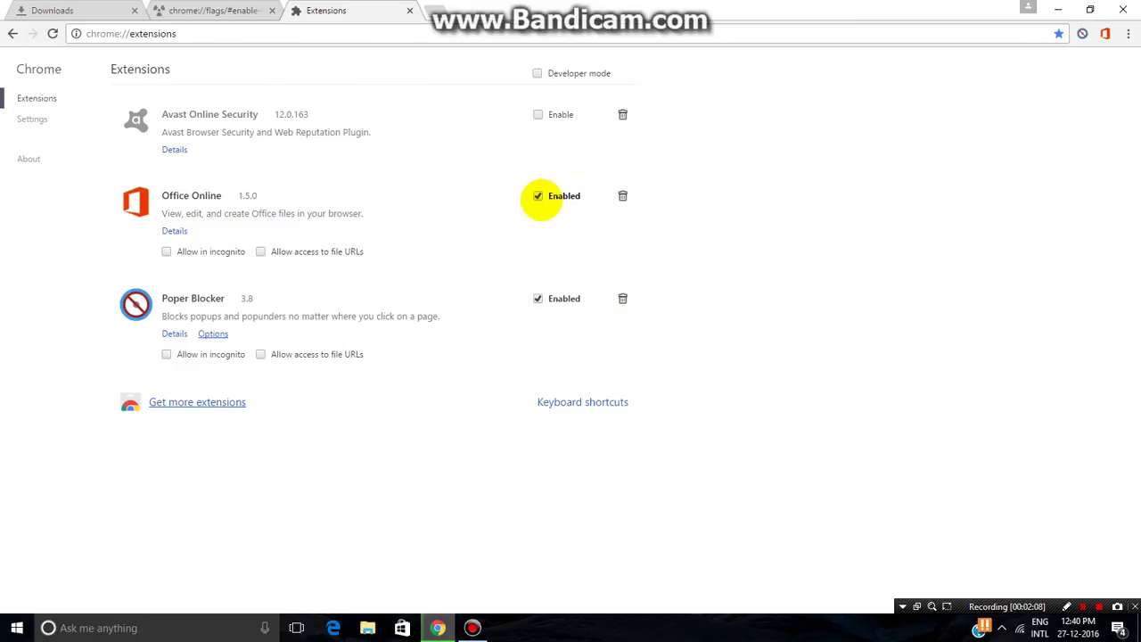
Remove the Office Online extension and close the Extensions tab.
left_click(538, 196)
left_click(538, 196)
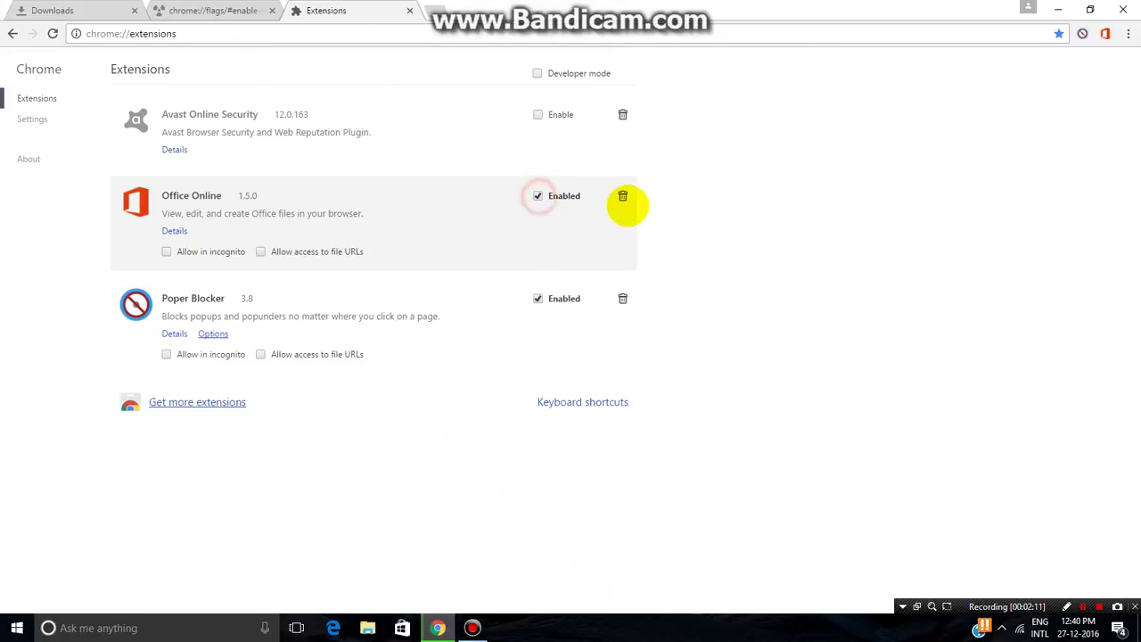
left_click(623, 196)
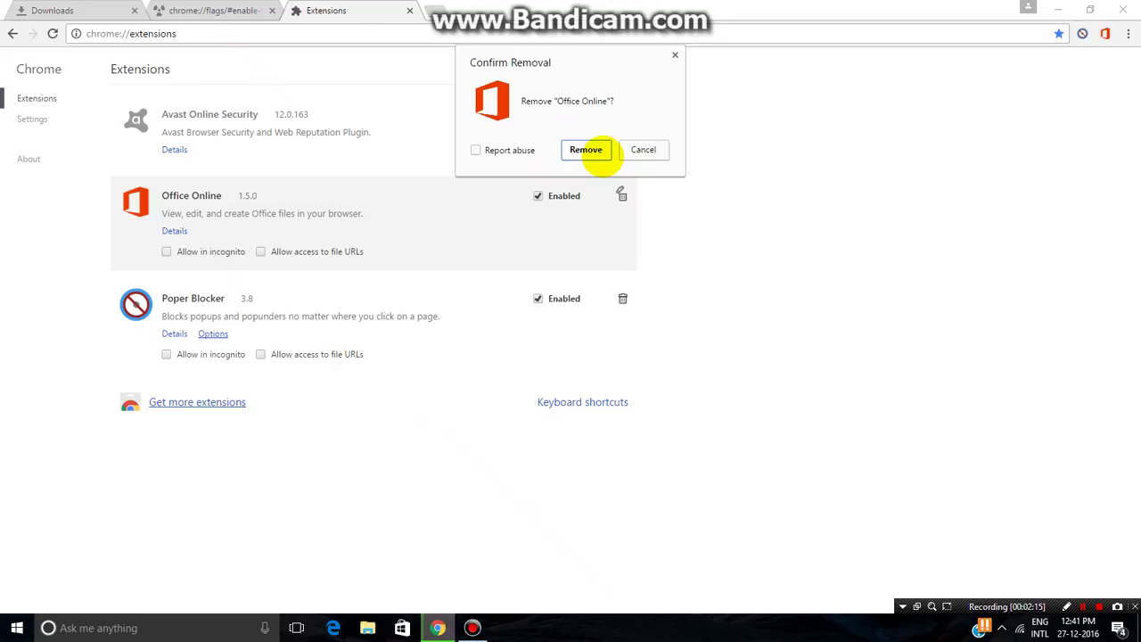
left_click(588, 150)
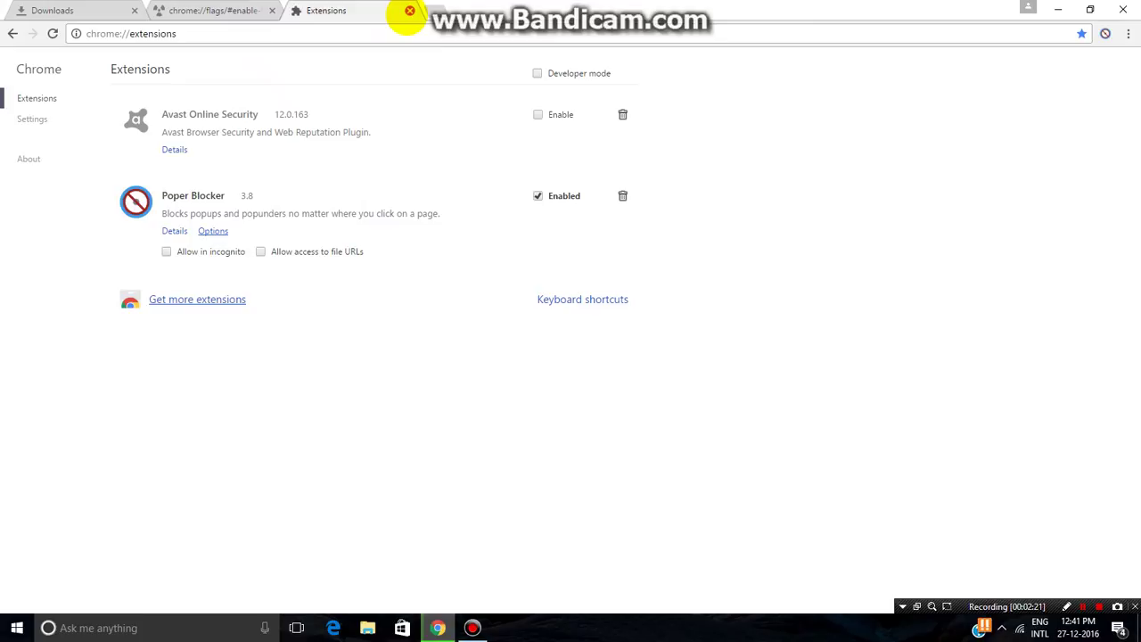
left_click(409, 11)
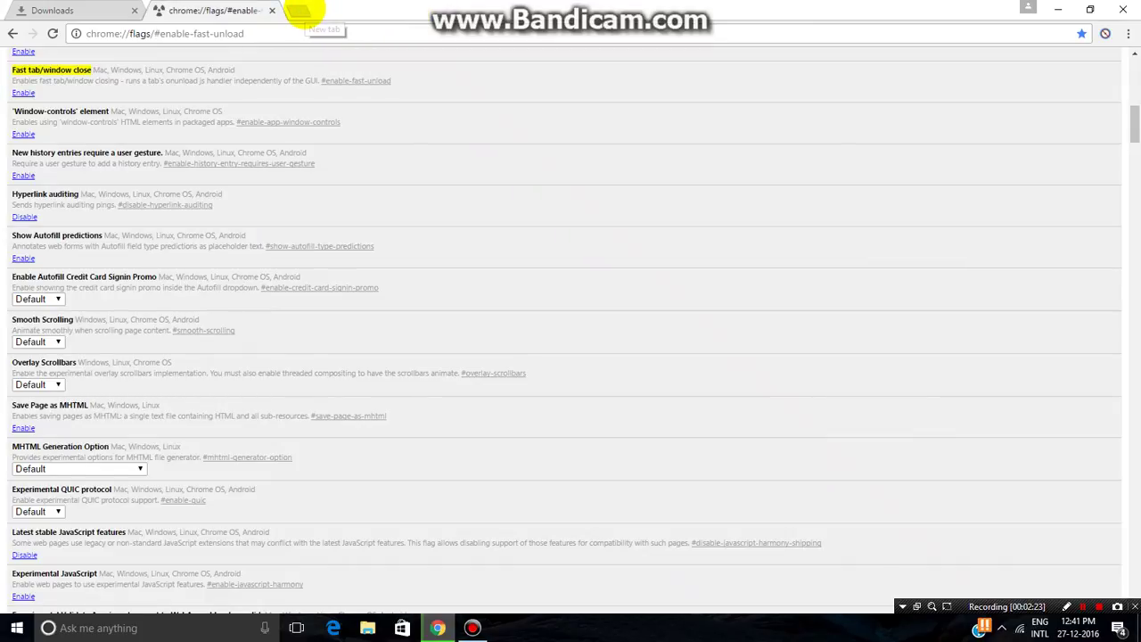
Remove the Google Drive app from the Apps page, leaving Web Store, YouTube and Gmail.
left_click(304, 9)
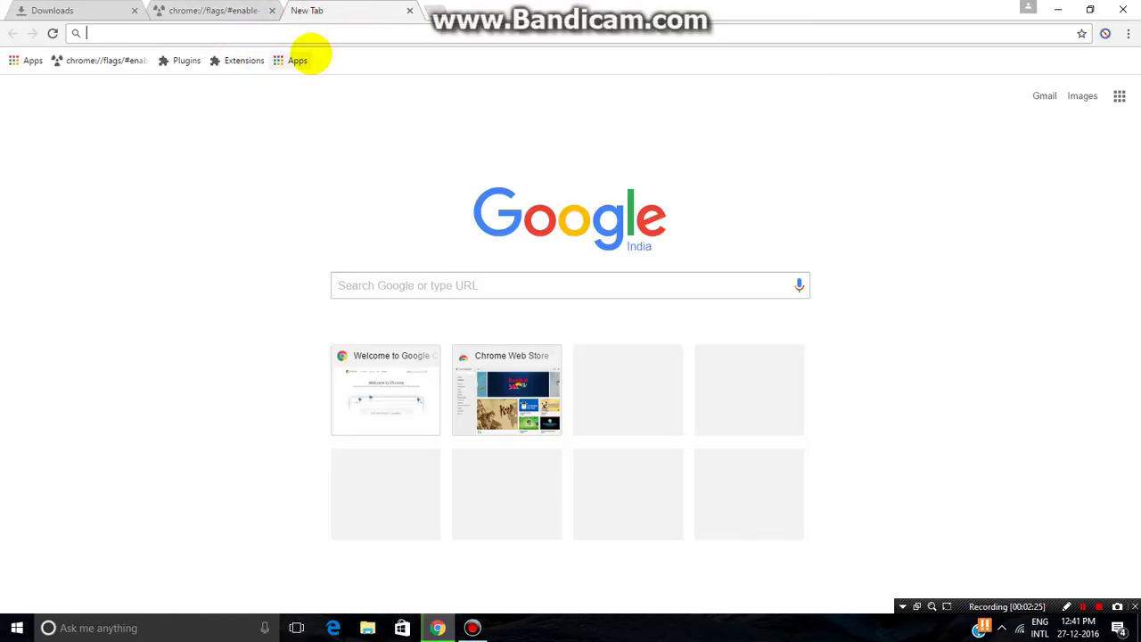
left_click(305, 59)
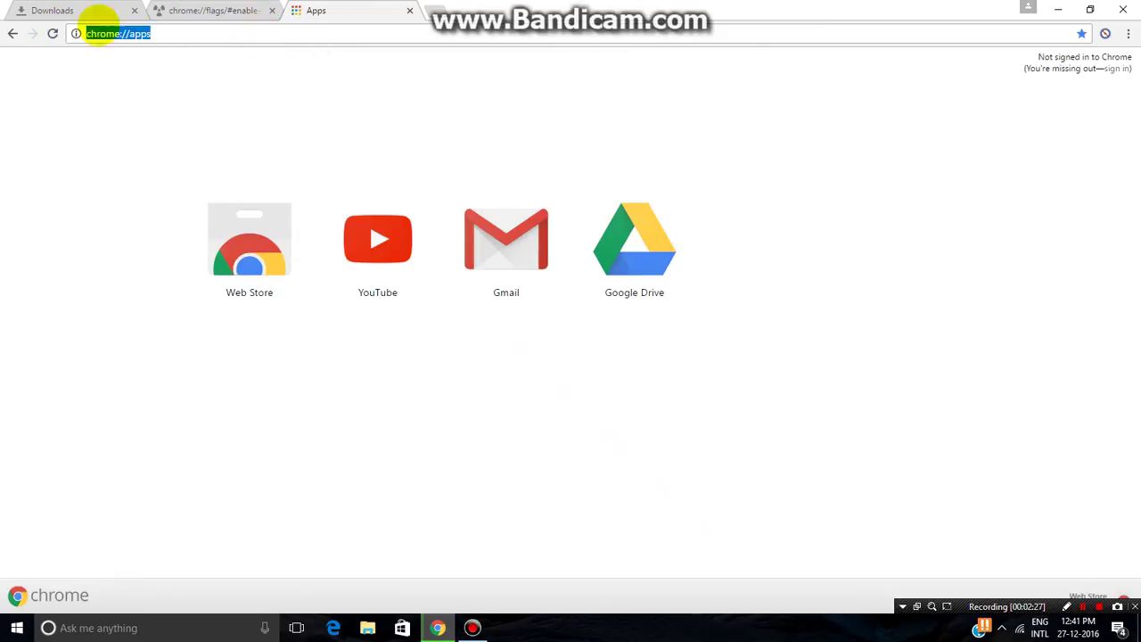
left_click(151, 33)
left_click(133, 131)
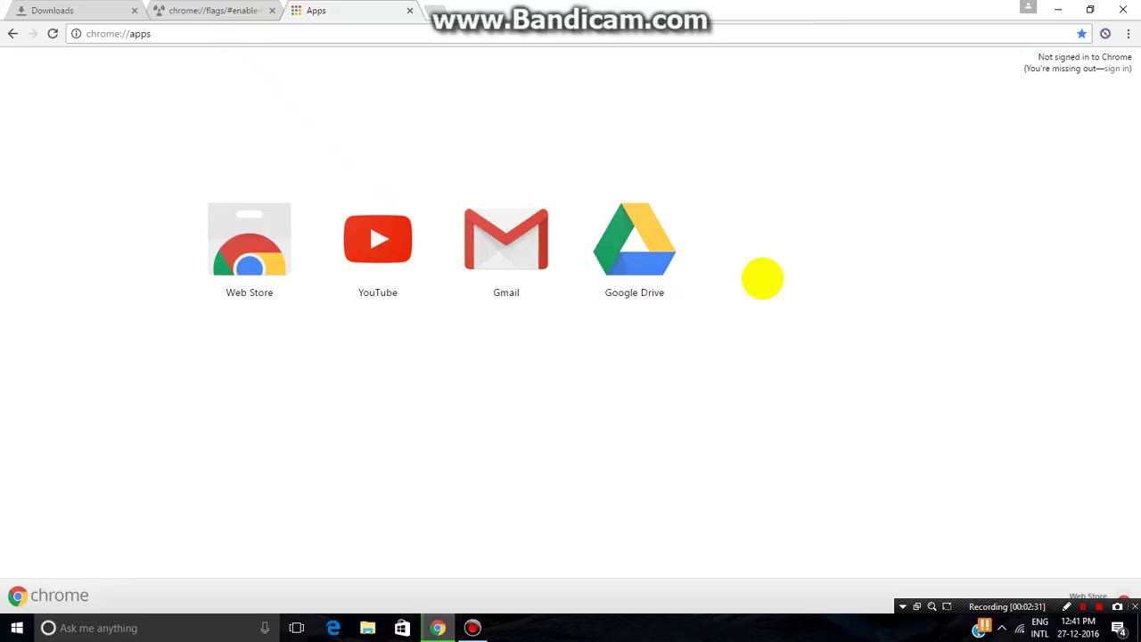
right_click(653, 241)
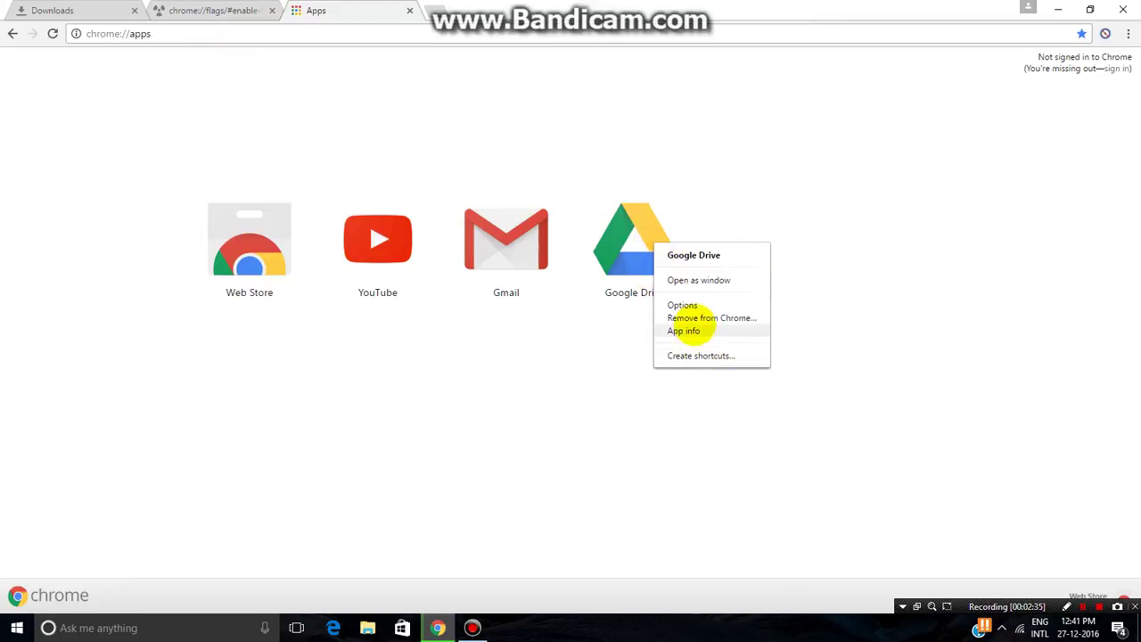
left_click(711, 318)
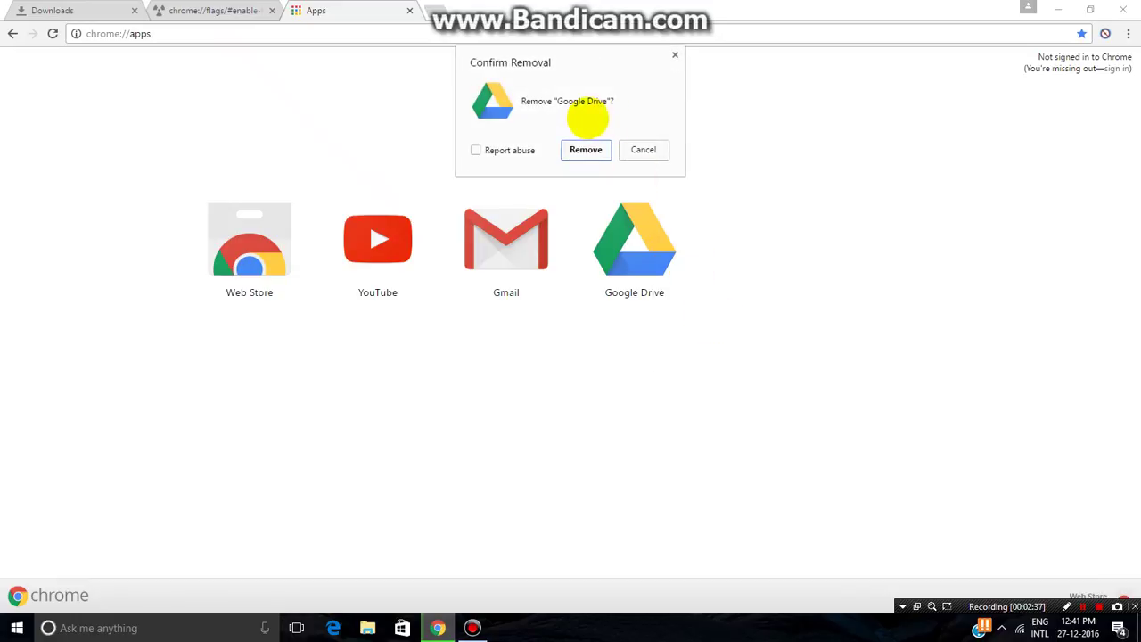
left_click(585, 148)
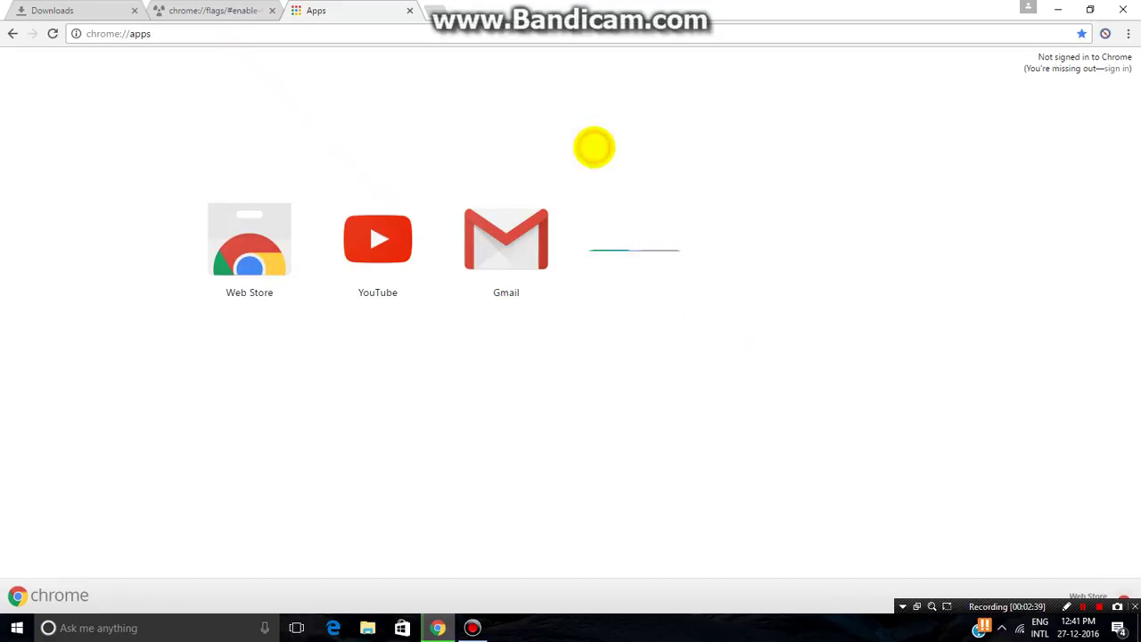
left_click(430, 12)
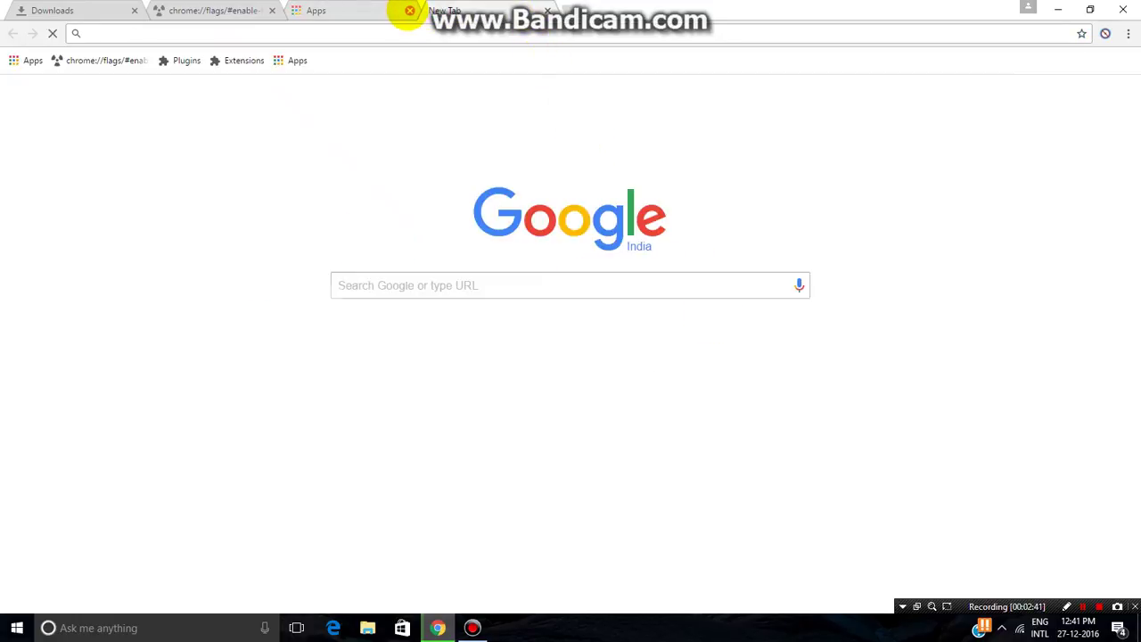
Close the apps, New Tab and Downloads tabs so only chrome://flags remains.
left_click(410, 11)
left_click(409, 11)
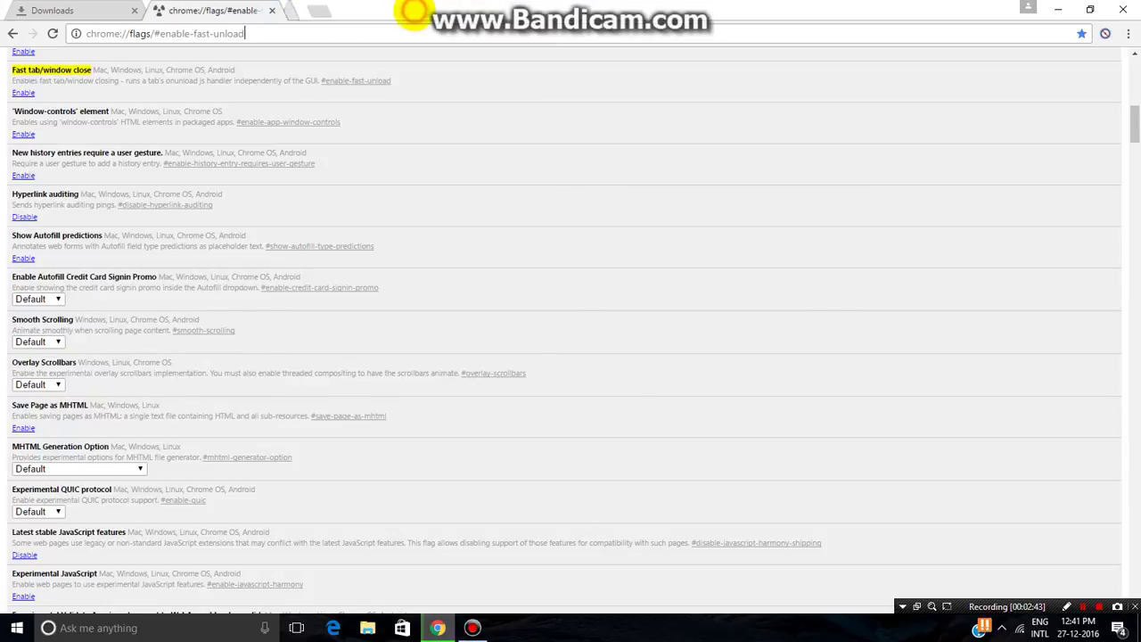
left_click(134, 11)
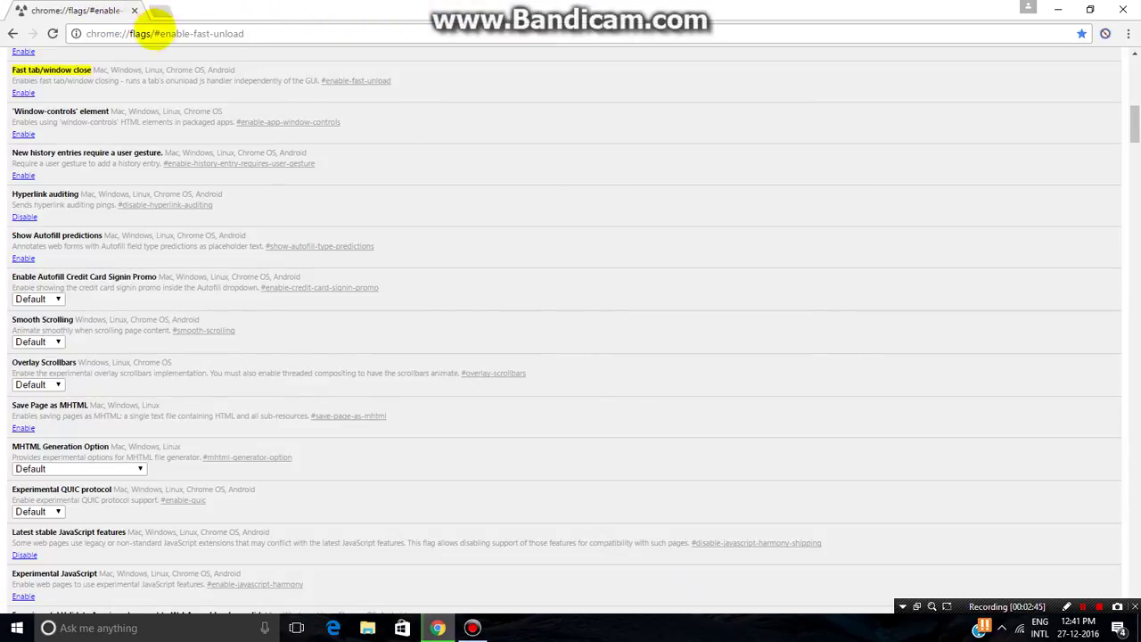
scroll(223, 214, "up", 4)
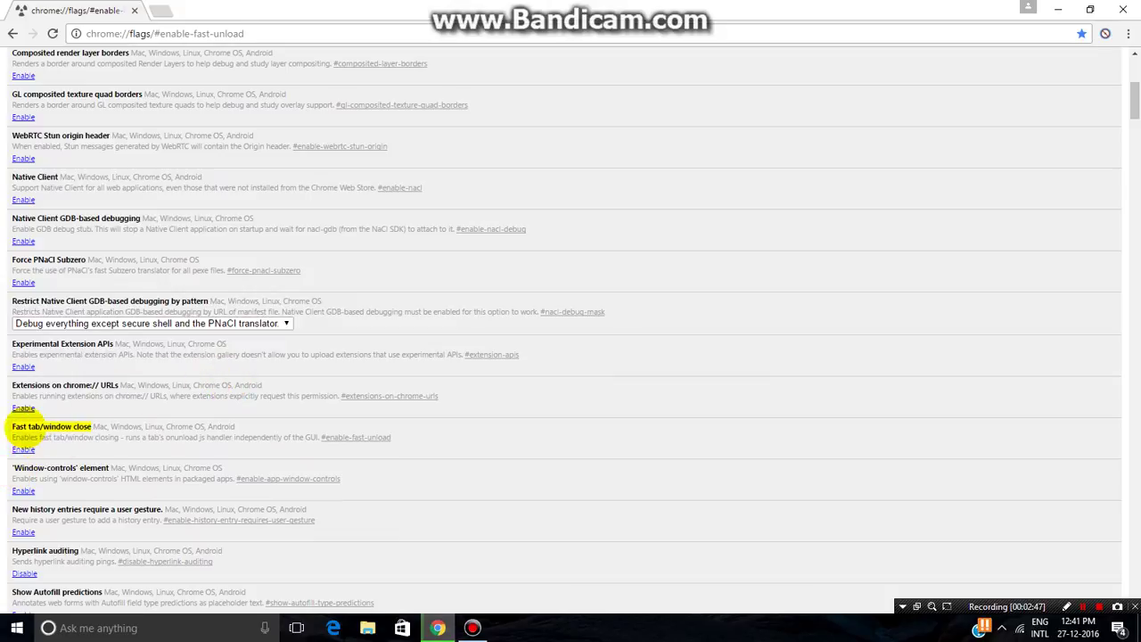
Locate the Fast tab/window close flag on chrome://flags and enable it.
left_click(259, 33)
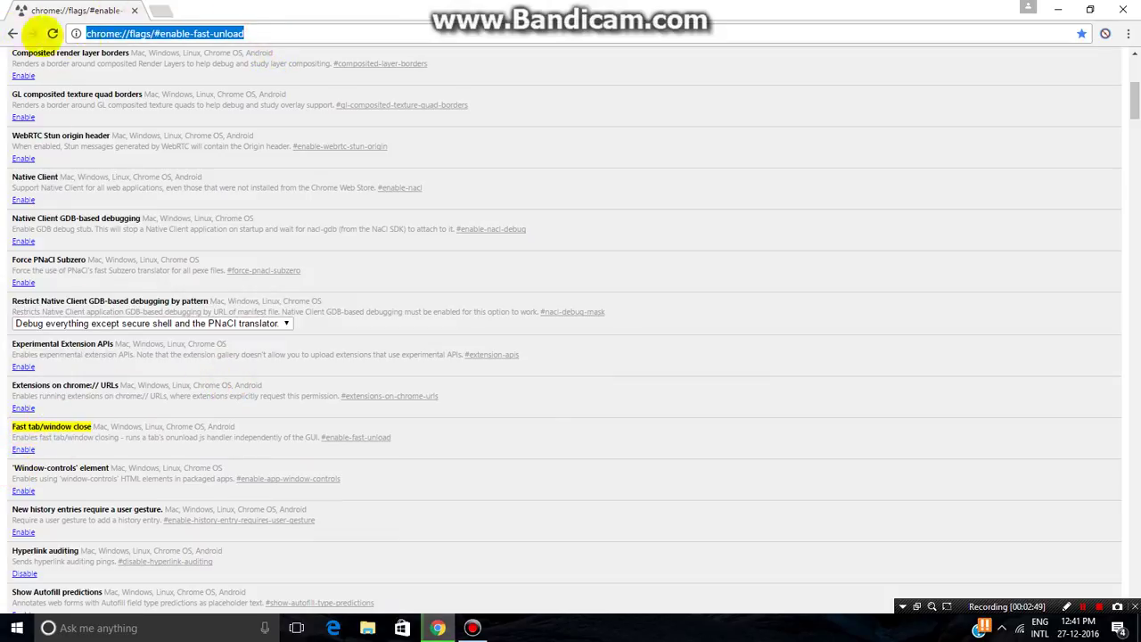
left_click_drag(272, 33, 95, 33)
left_click(428, 33)
left_click_drag(330, 33, 131, 33)
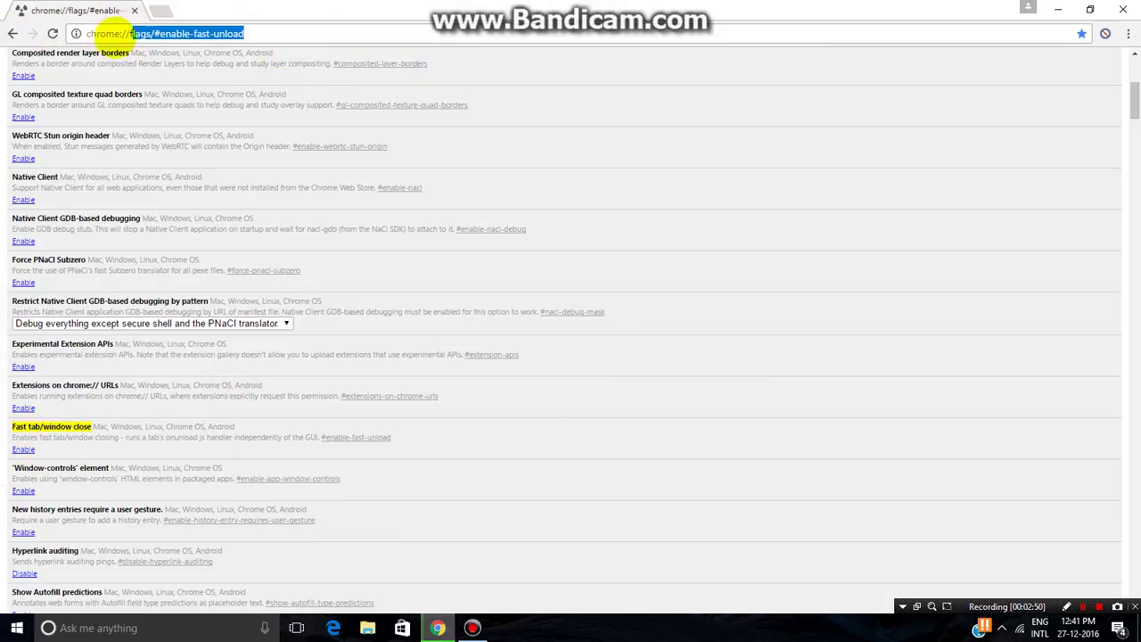
left_click(427, 33)
scroll(546, 371, "down", 1)
scroll(546, 371, "up", 2)
scroll(527, 364, "up", 2)
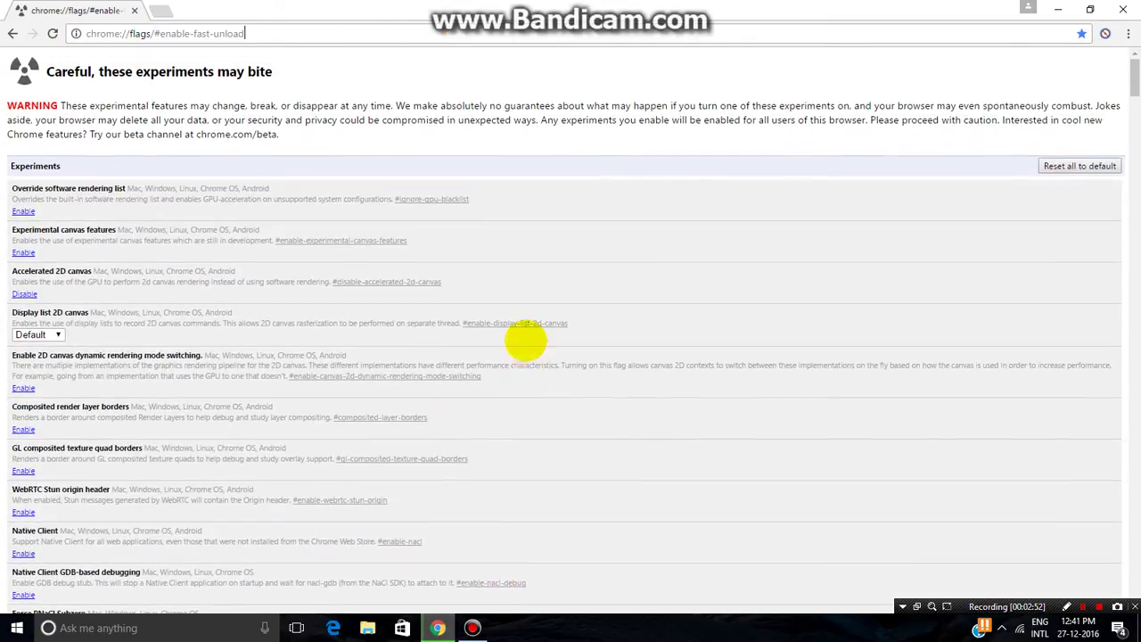
scroll(521, 339, "down", 5)
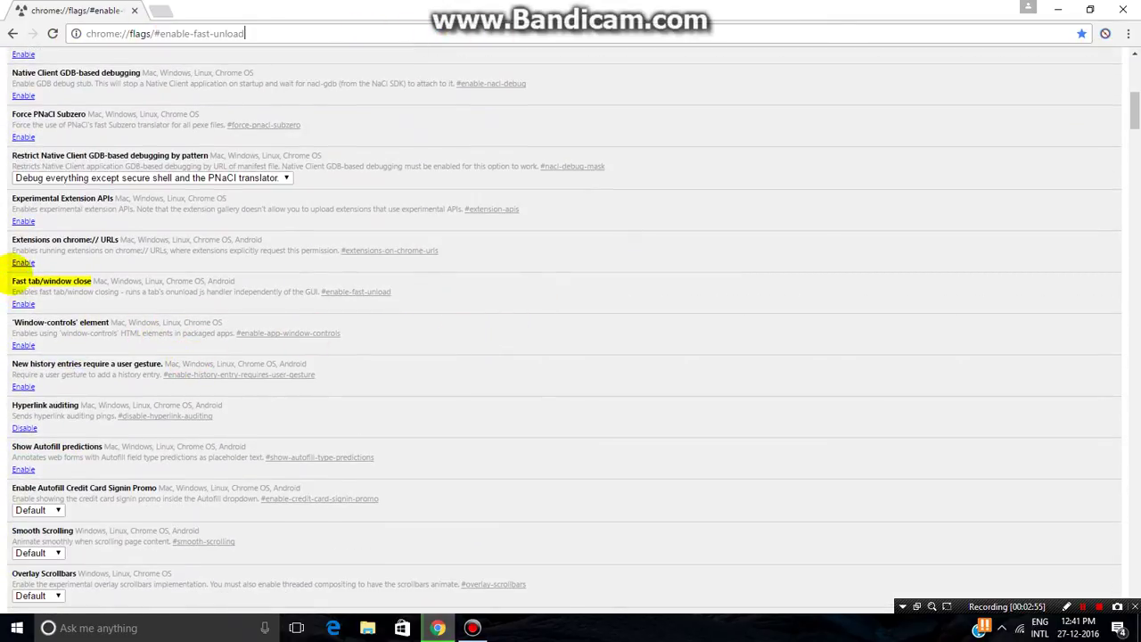
mouse_move(13, 278)
left_mouse_down()
mouse_move(85, 292)
mouse_move(92, 282)
mouse_move(41, 280)
left_mouse_up()
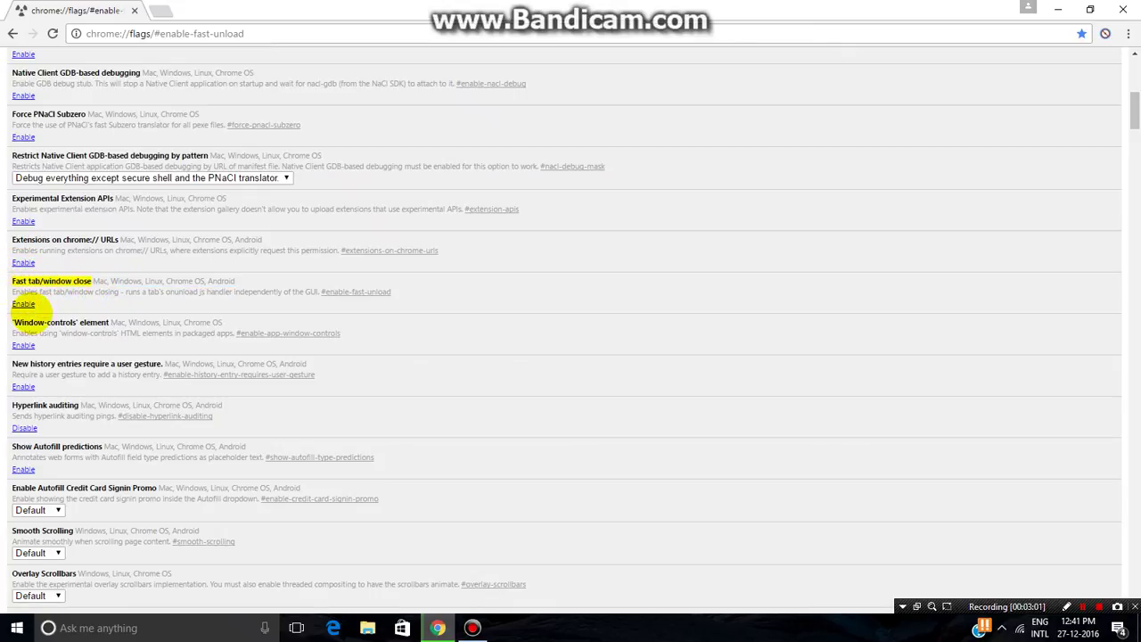
left_click(23, 304)
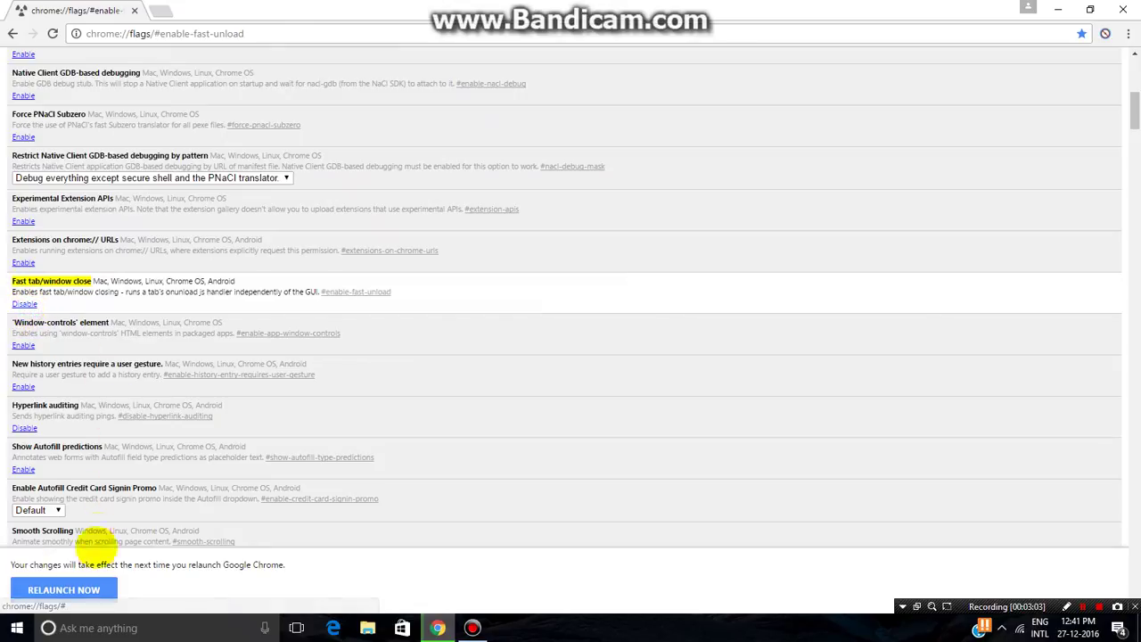
Relaunch Chrome to apply the flag, confirming exit despite the in-progress download.
left_click(93, 590)
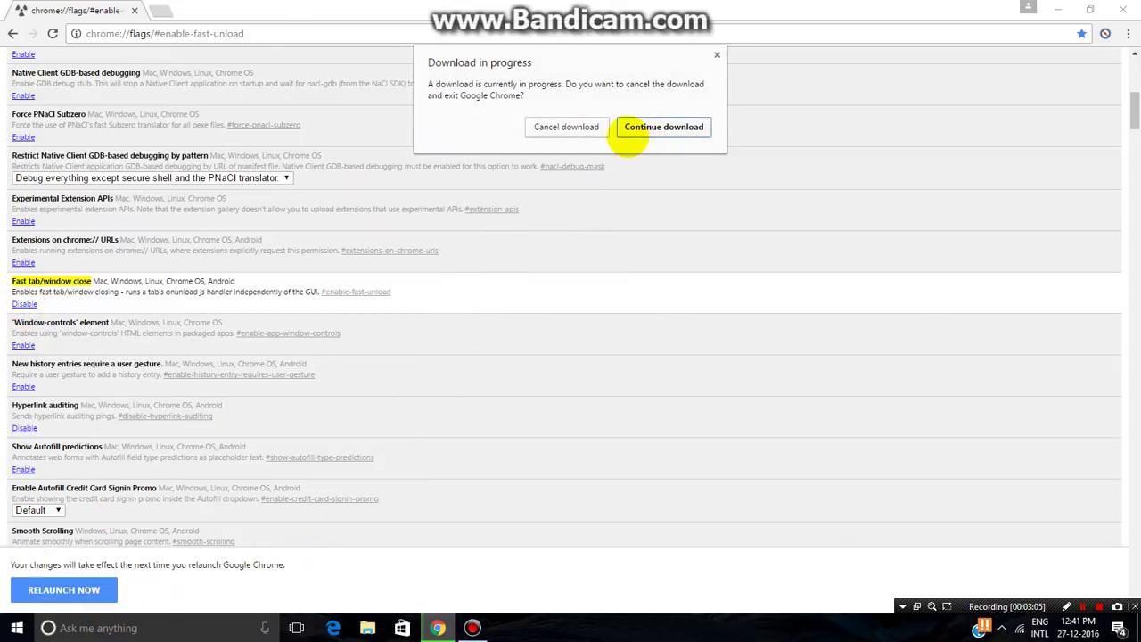
left_click(571, 127)
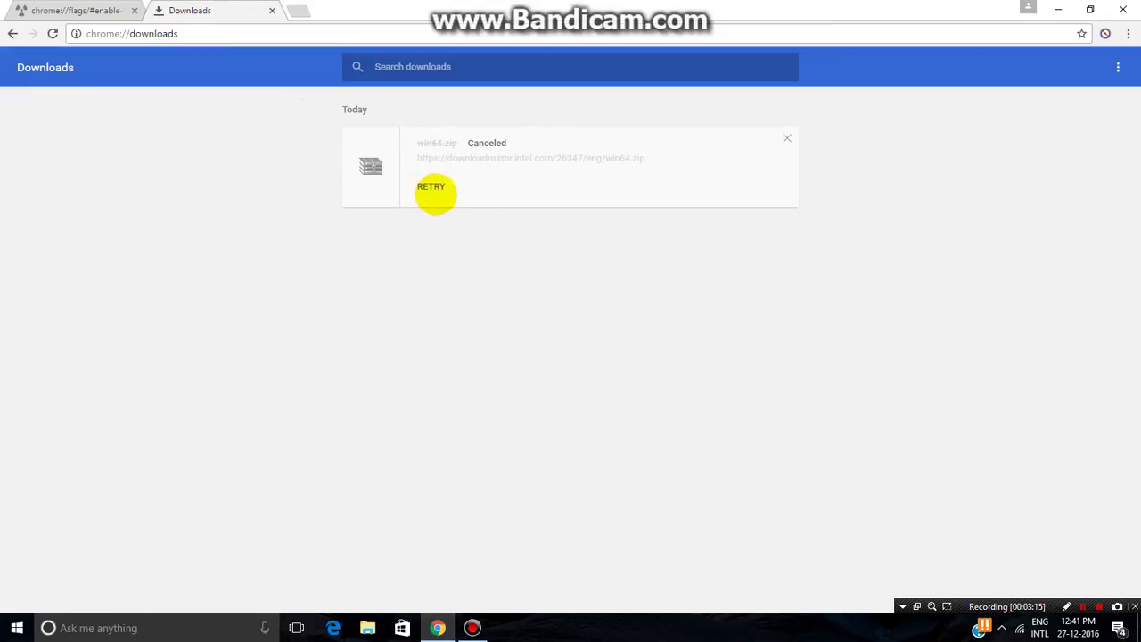
Retry the canceled win64.zip download, pause it at 26.8 MB, then close the browser window.
left_click(431, 187)
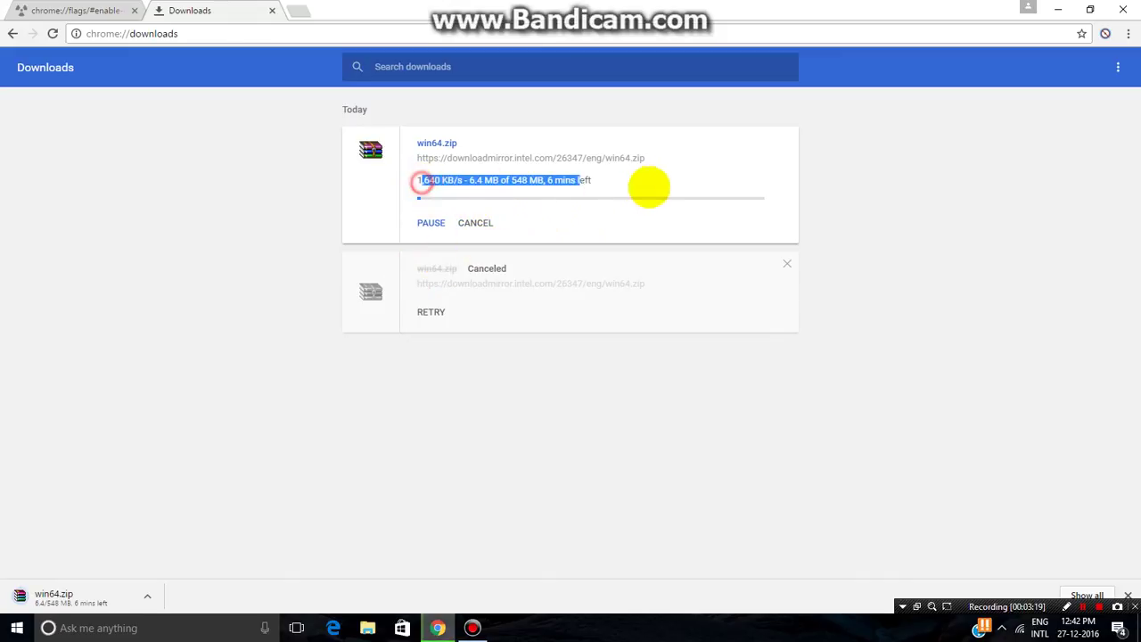
left_click_drag(649, 186, 364, 153)
left_click(428, 183)
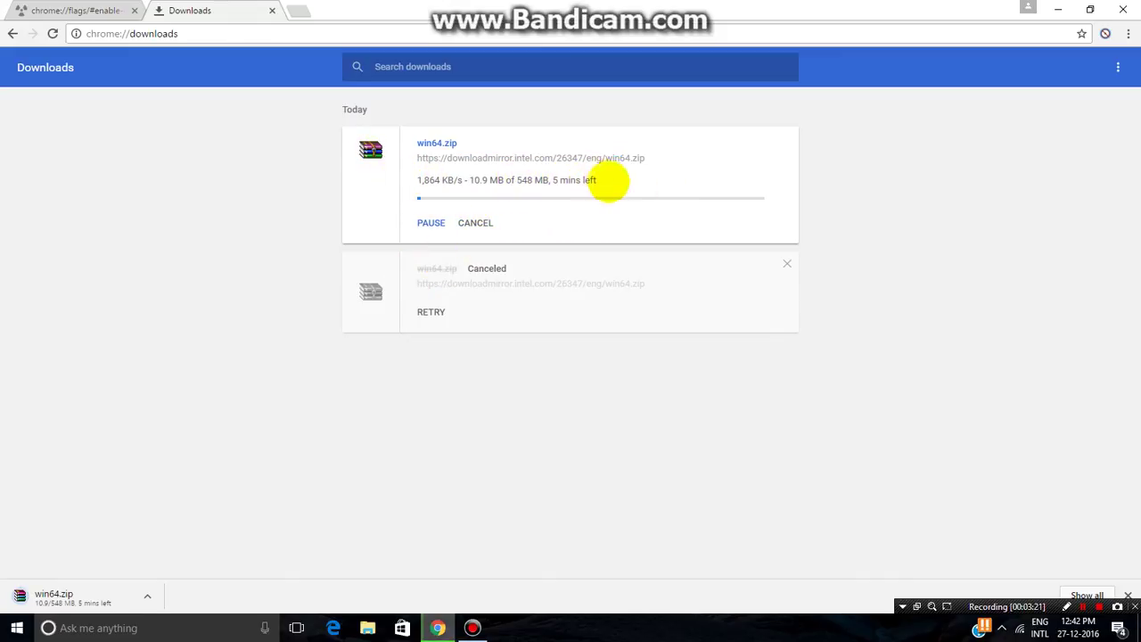
left_click(624, 180)
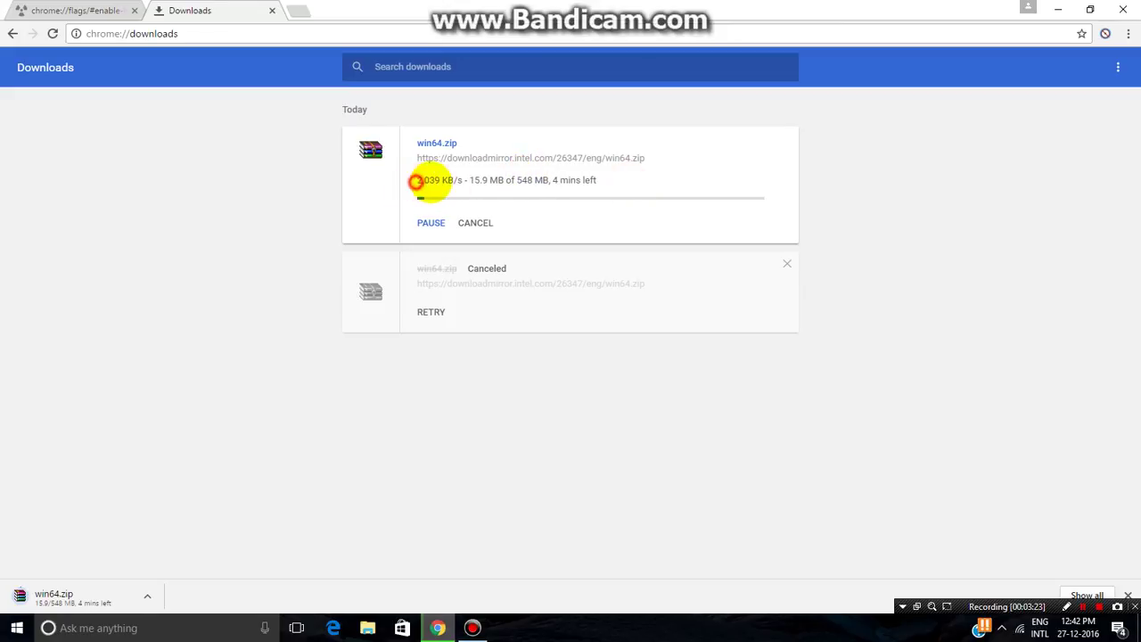
left_click_drag(416, 182, 607, 194)
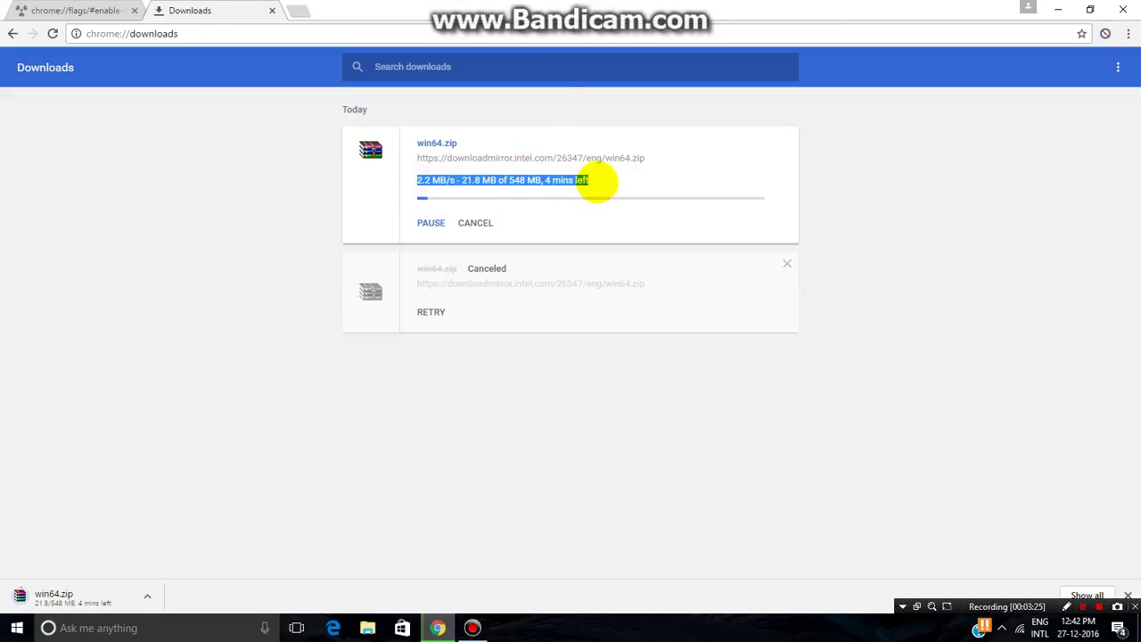
left_click(431, 223)
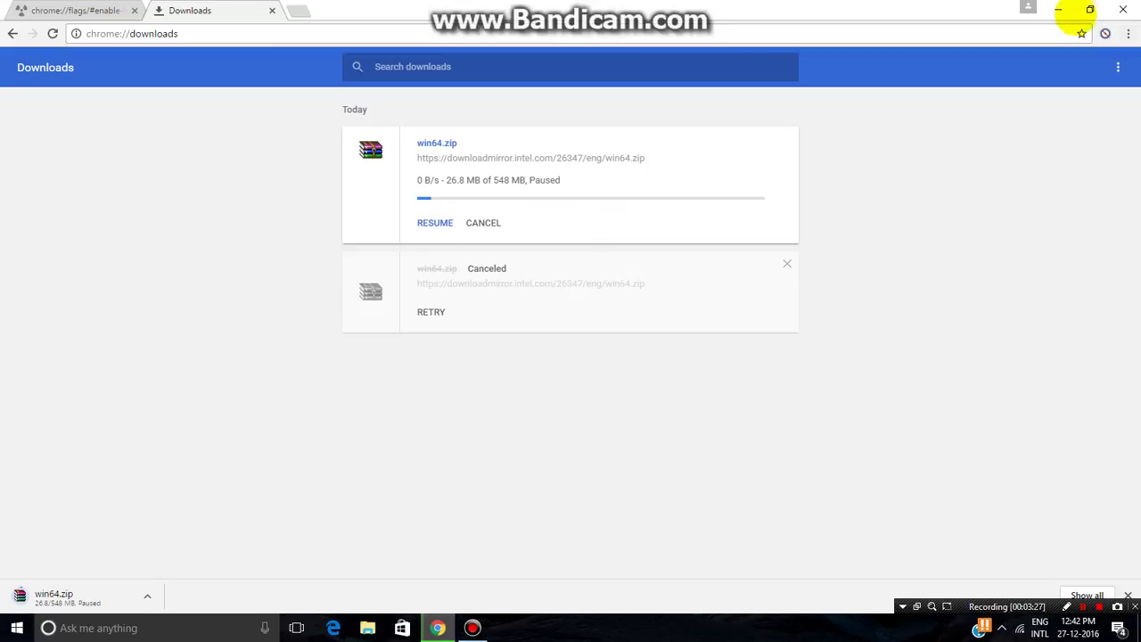
left_click(1123, 9)
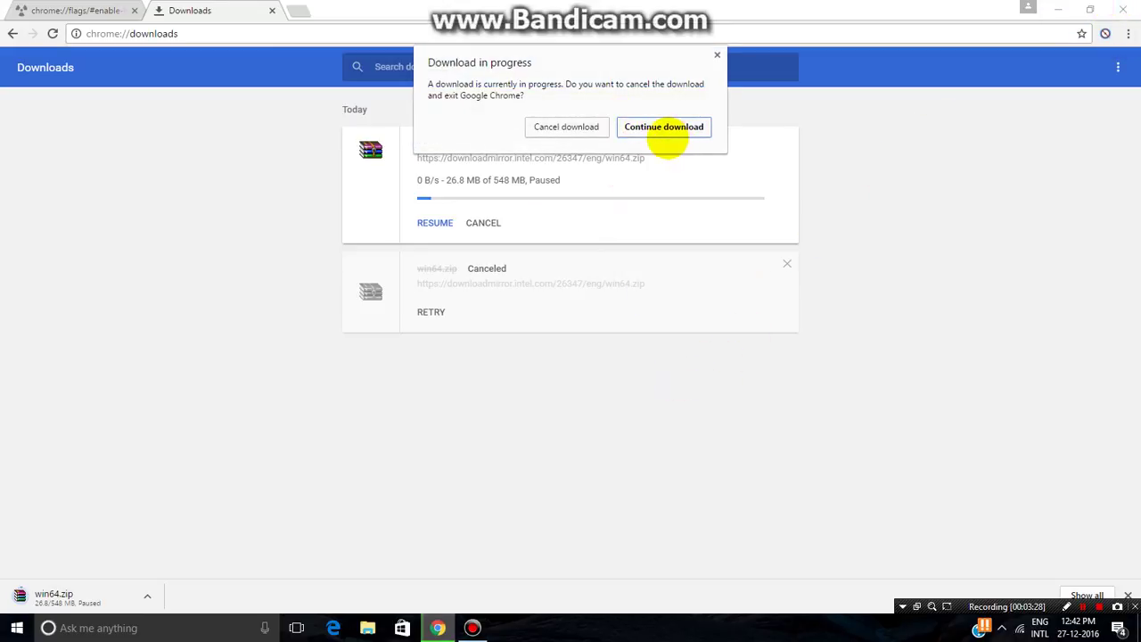